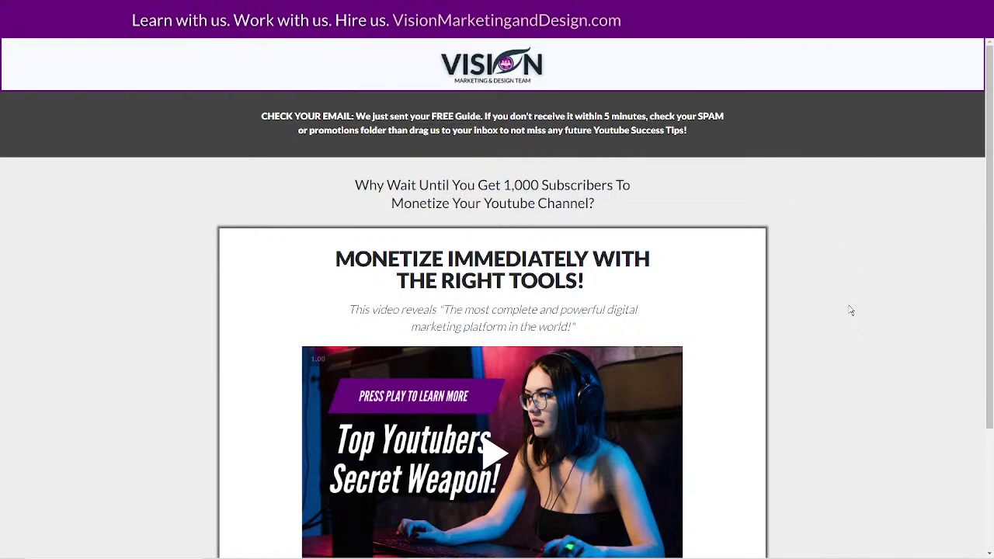
- Scroll the landing page and highlight the subscribers question heading and the MONETIZE IMMEDIATELY headline
scroll(843, 318, "down", 1)
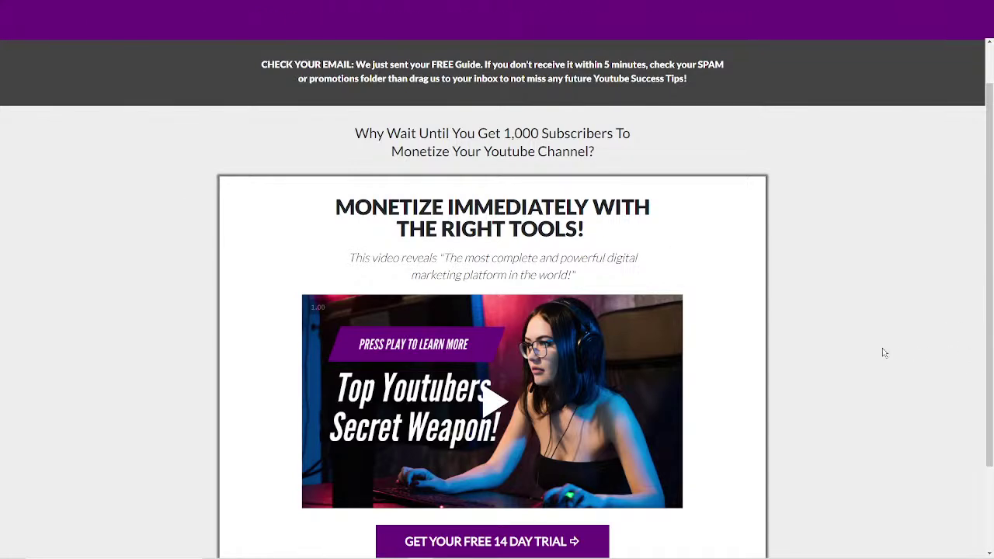
scroll(884, 393, "down", 1)
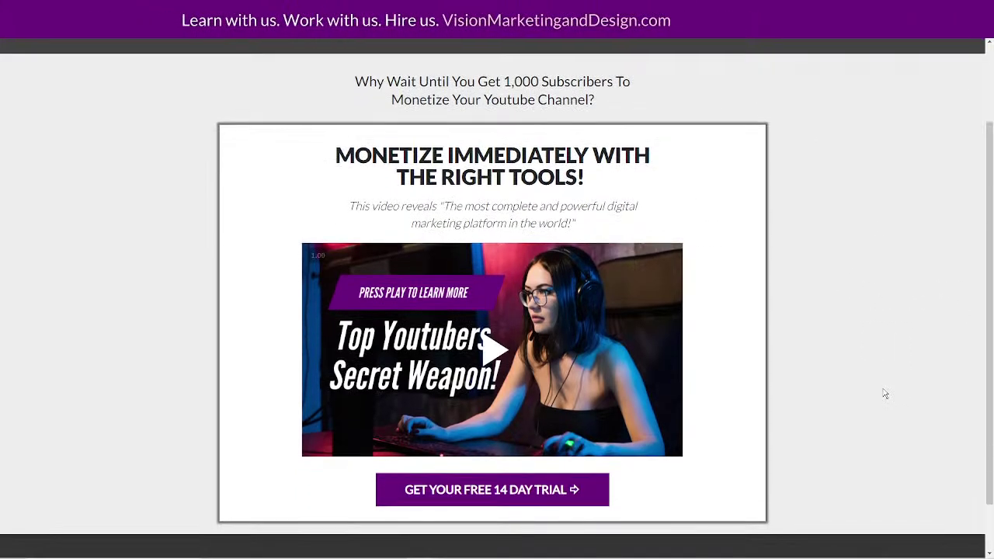
scroll(885, 393, "up", 1)
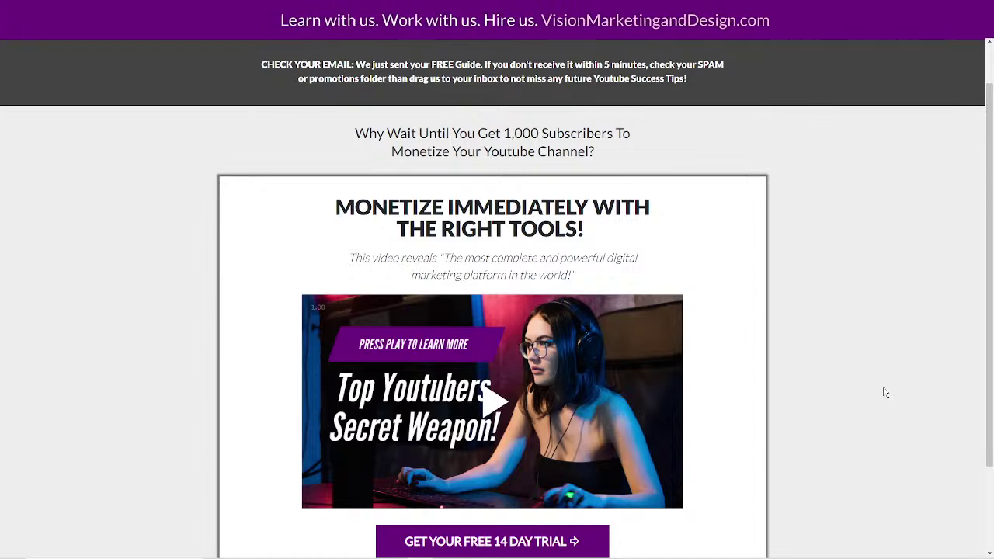
scroll(881, 399, "up", 1)
scroll(881, 399, "down", 1)
scroll(881, 399, "up", 1)
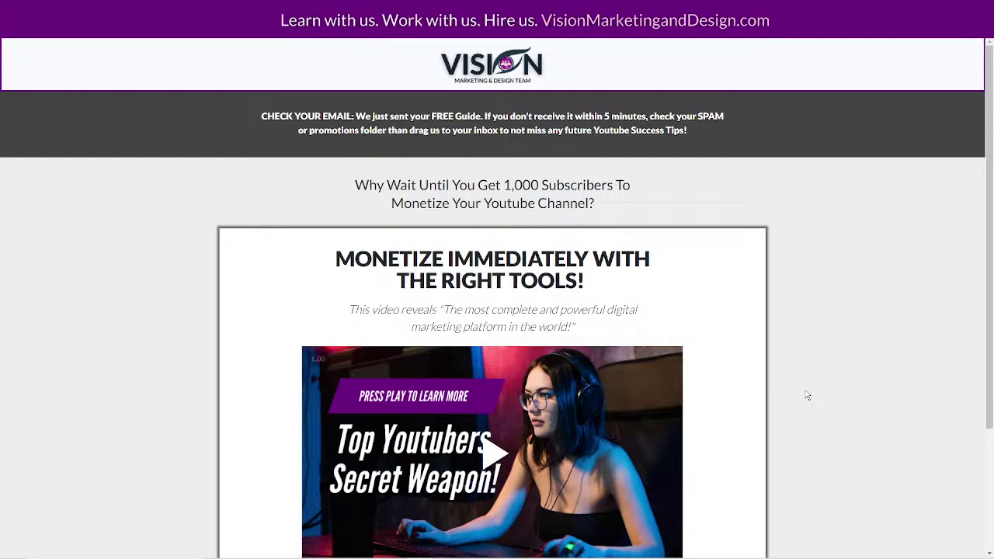
scroll(808, 439, "down", 1)
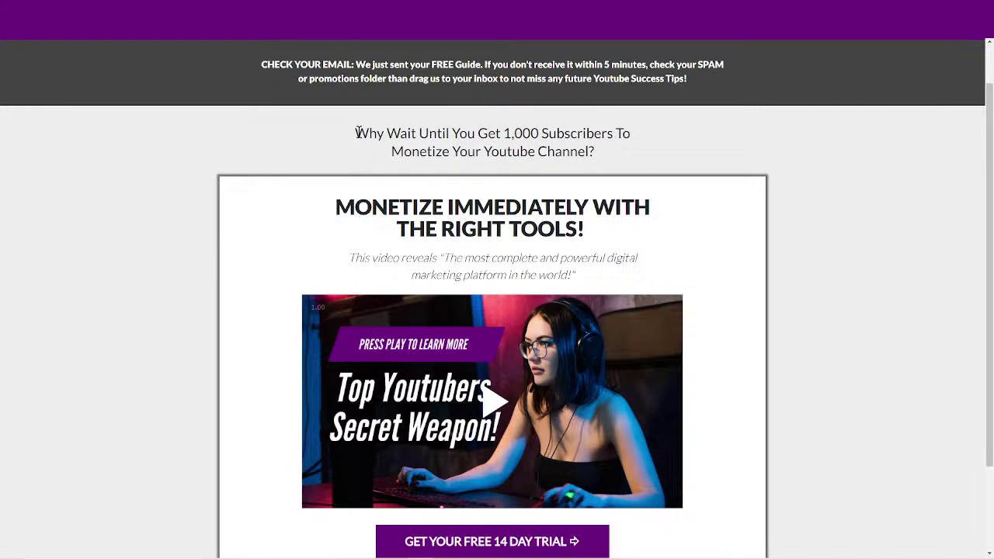
left_click_drag(359, 132, 401, 151)
left_click(650, 151)
triple_click(626, 152)
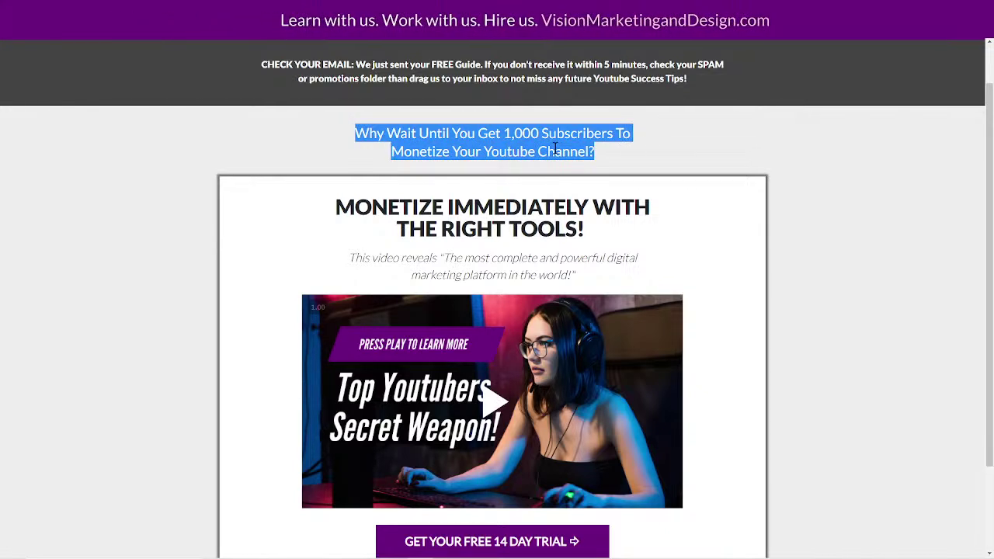
left_click(612, 159)
left_click_drag(335, 204, 624, 244)
left_click(874, 278)
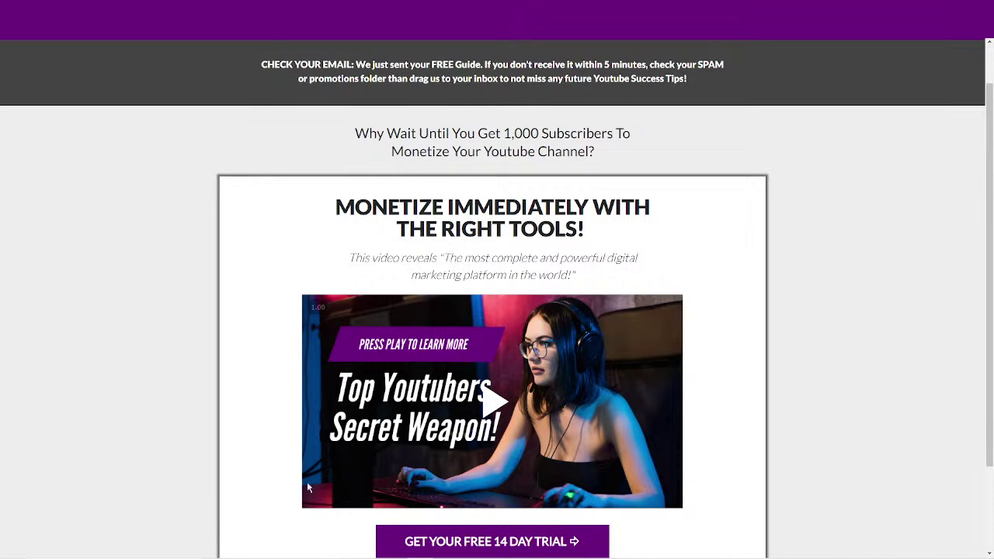
- Scroll down to the Top Youtubers Secret Weapon promo video and start it playing
scroll(218, 452, "down", 2)
scroll(219, 452, "down", 1)
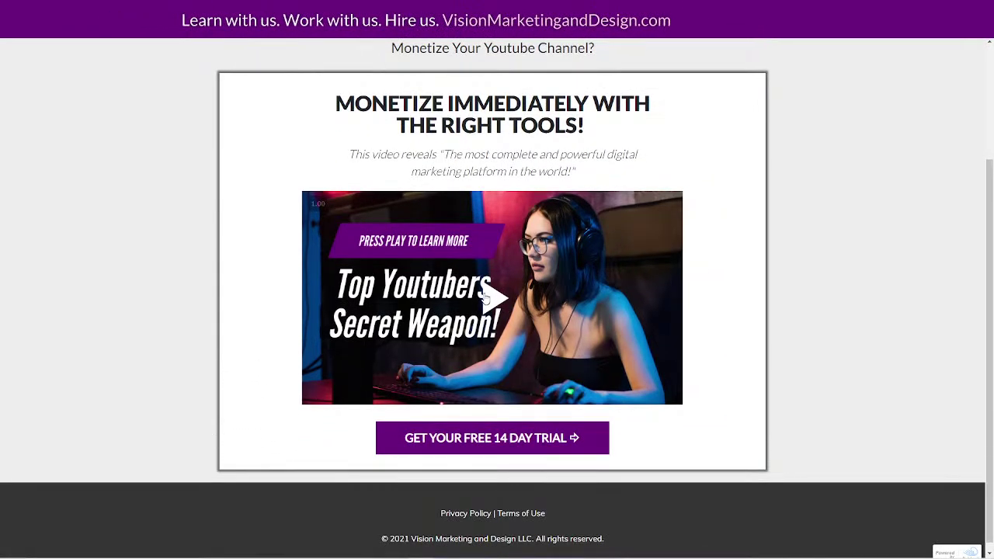
left_click(486, 297)
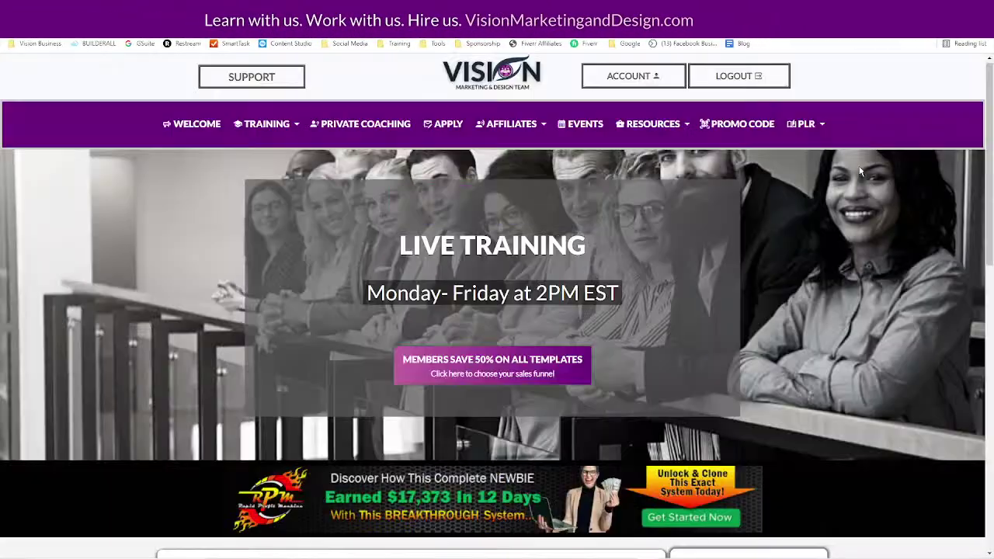
mouse_move(649, 124)
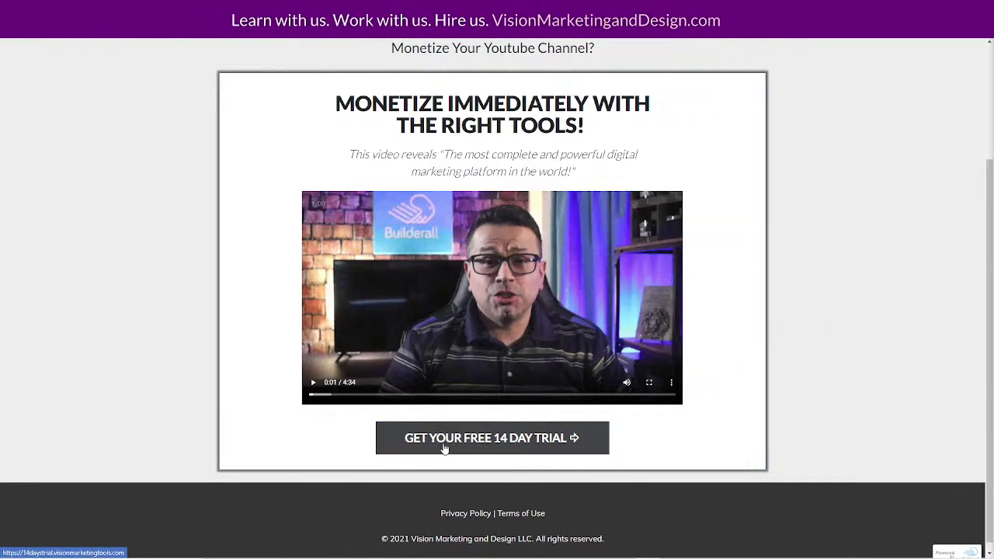
scroll(812, 377, "up", 1)
scroll(812, 376, "up", 1)
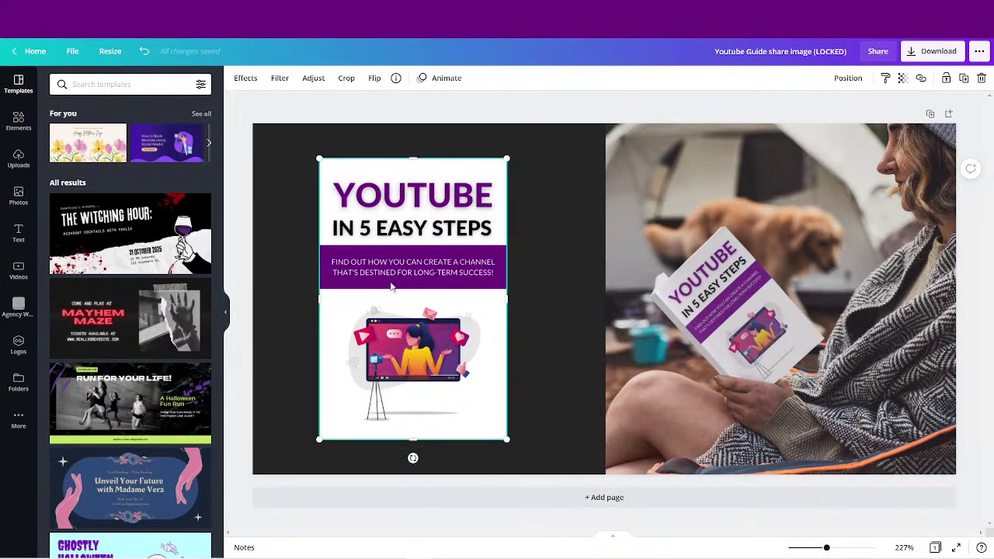
- Drag the YouTube in 5 Easy Steps ebook cover slightly up and right on the share image
mouse_move(389, 302)
left_mouse_down()
mouse_move(395, 315)
mouse_move(396, 292)
mouse_move(393, 308)
left_mouse_up()
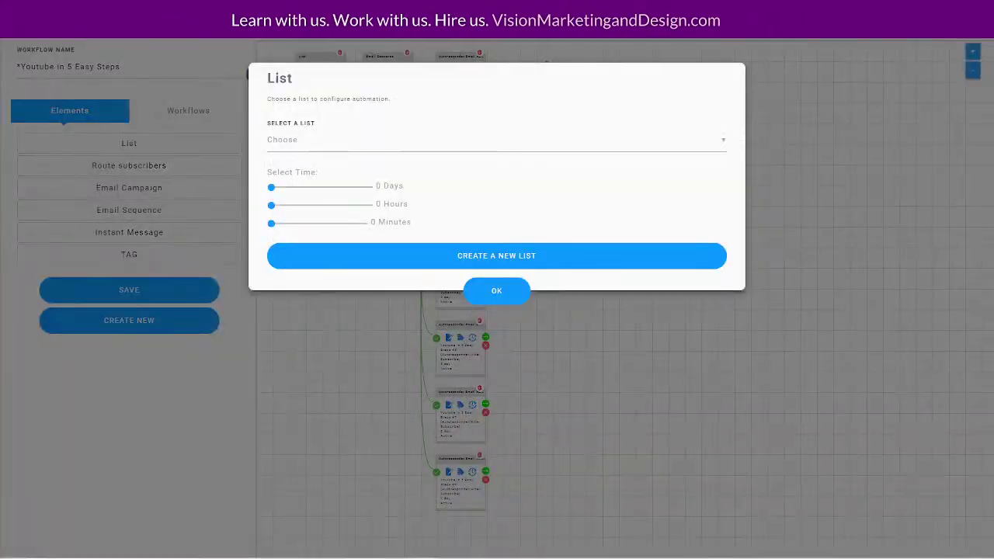
- Accept the List step settings with OK in the Youtube in 5 Easy Steps workflow
left_click(502, 289)
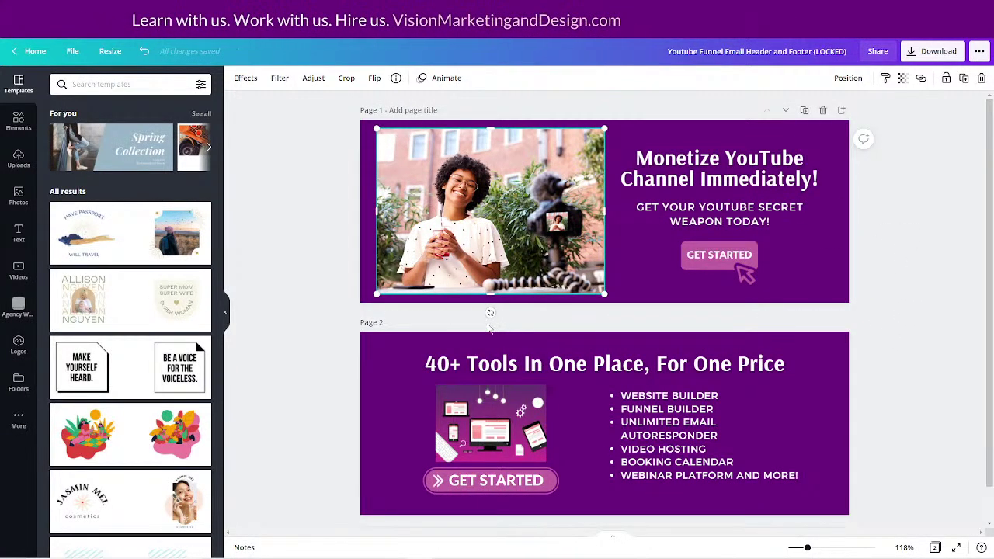
- Deselect the email header photo, then return from the YouTube funnel design to Canva Home
left_click(915, 262)
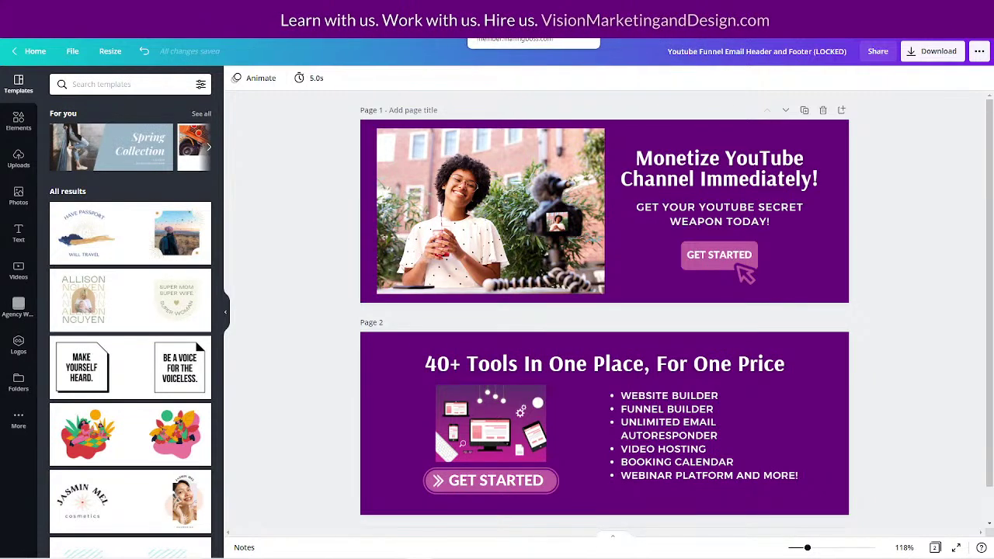
left_click(48, 52)
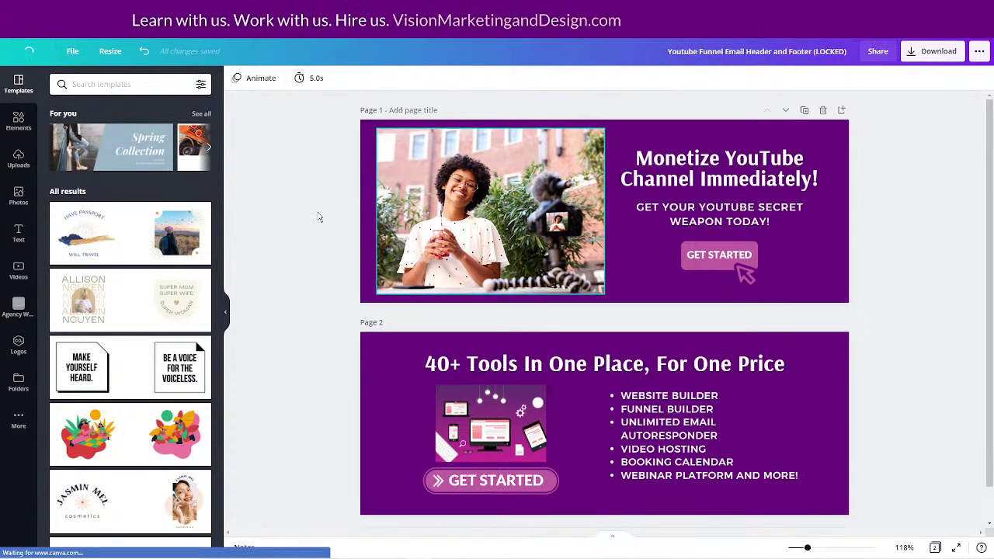
- Open the Youtube 5 Easy Steps eBook Cover design and select its presenter illustration
scroll(380, 300, "down", 1)
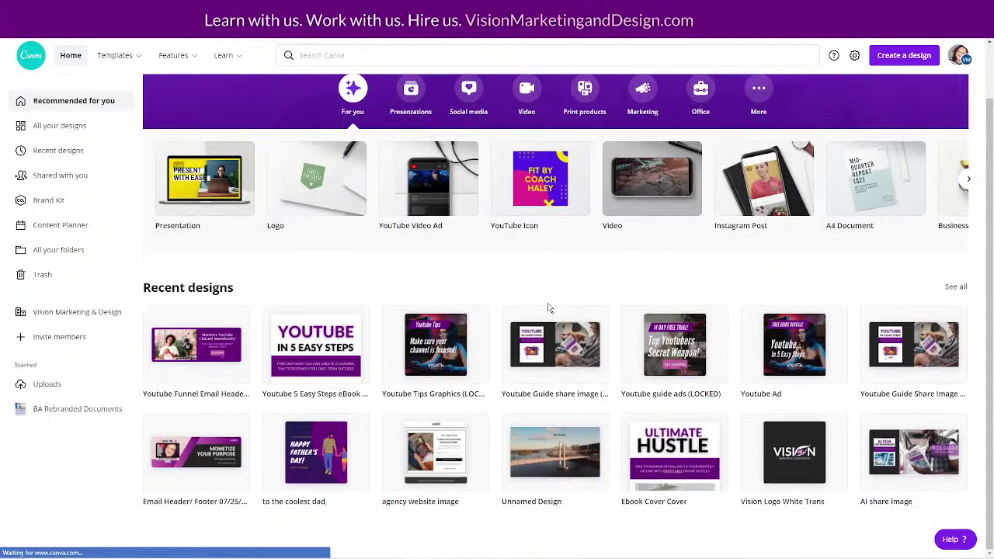
left_click(275, 317)
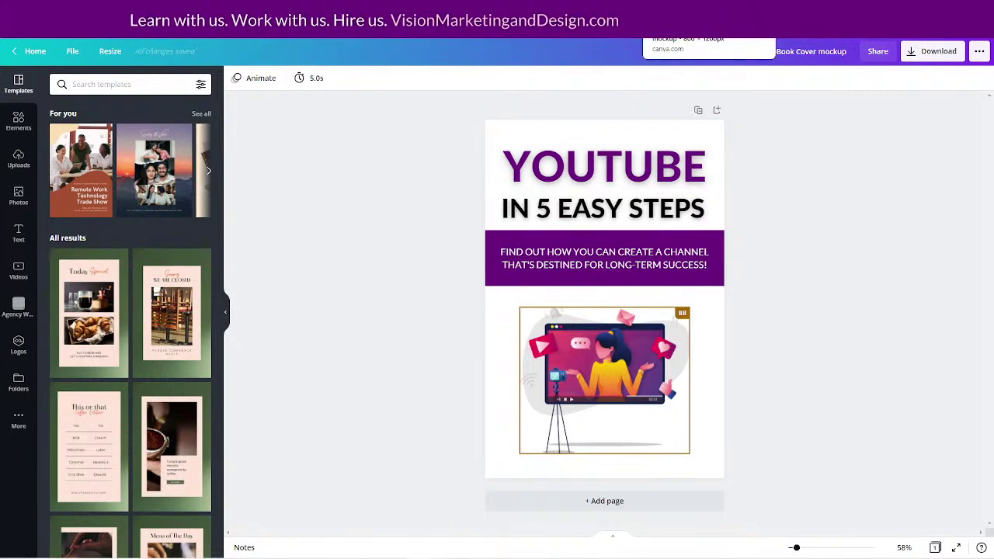
left_click(605, 381)
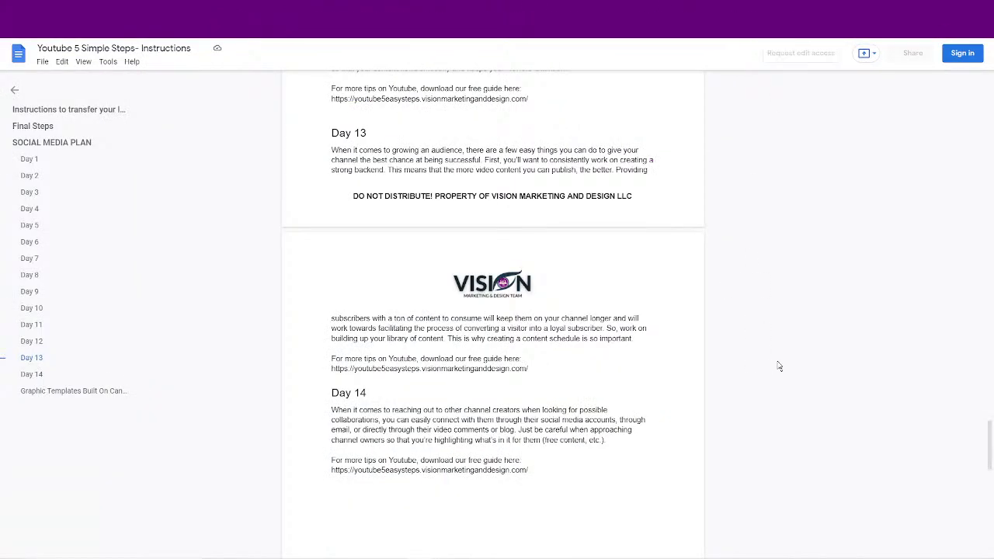
scroll(780, 365, "up", 20)
scroll(783, 333, "up", 5)
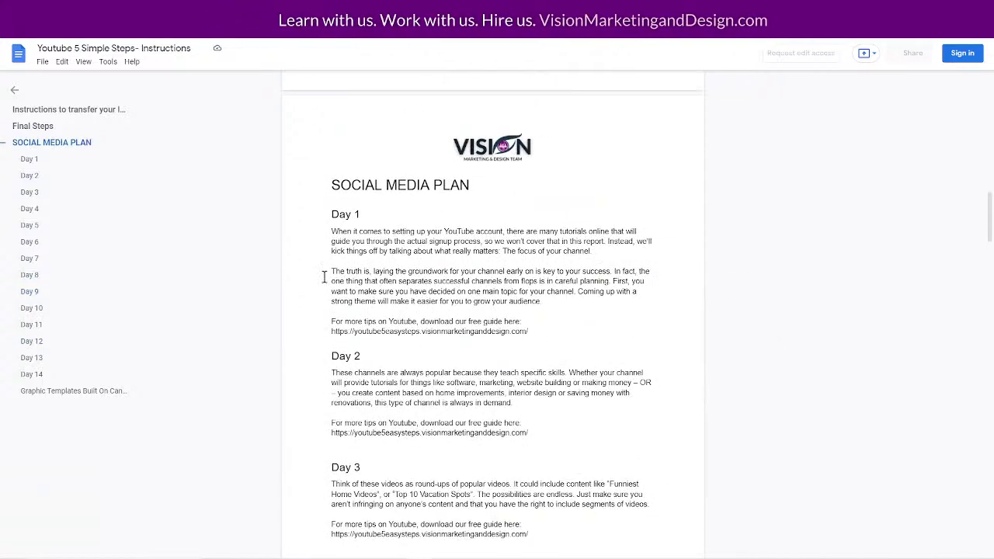
scroll(844, 337, "down", 5)
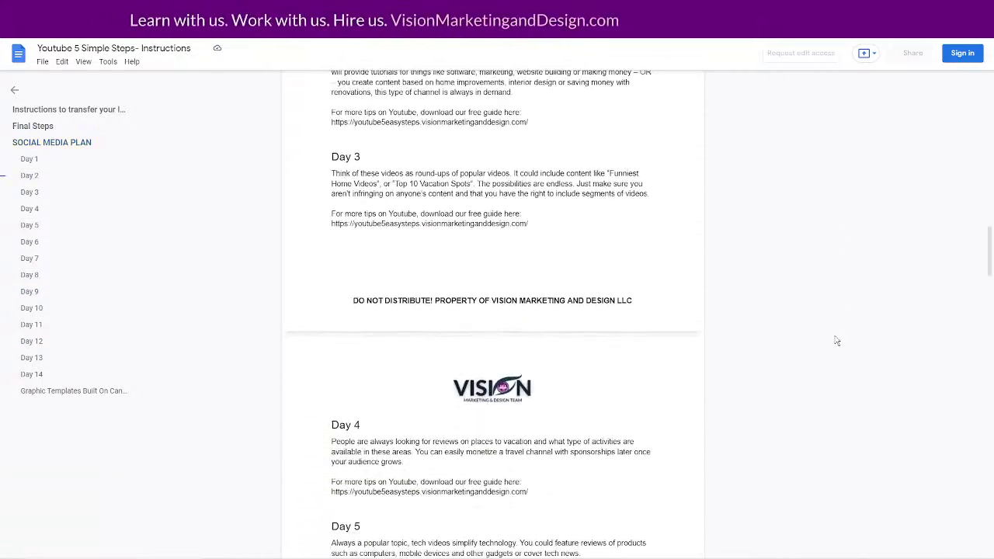
scroll(833, 337, "up", 2)
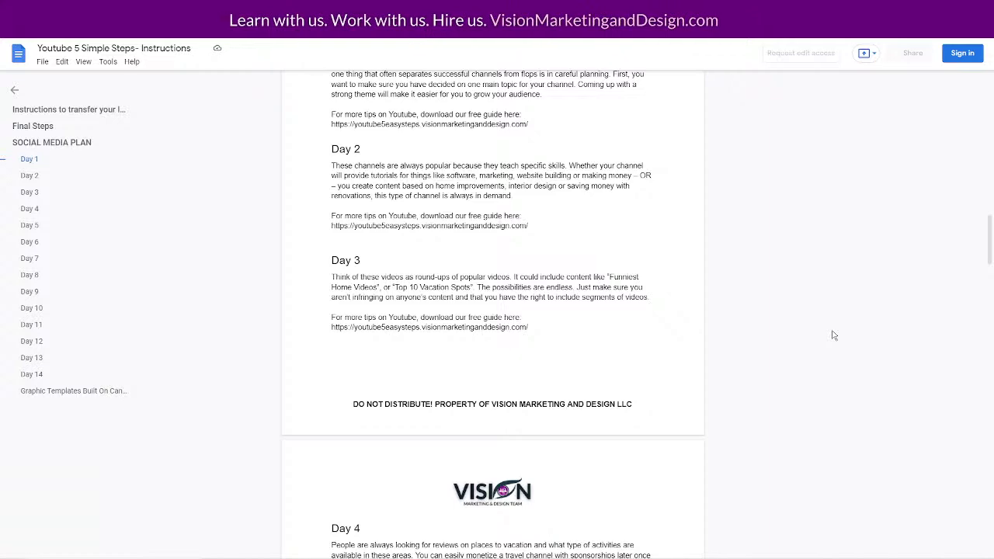
scroll(831, 335, "up", 4)
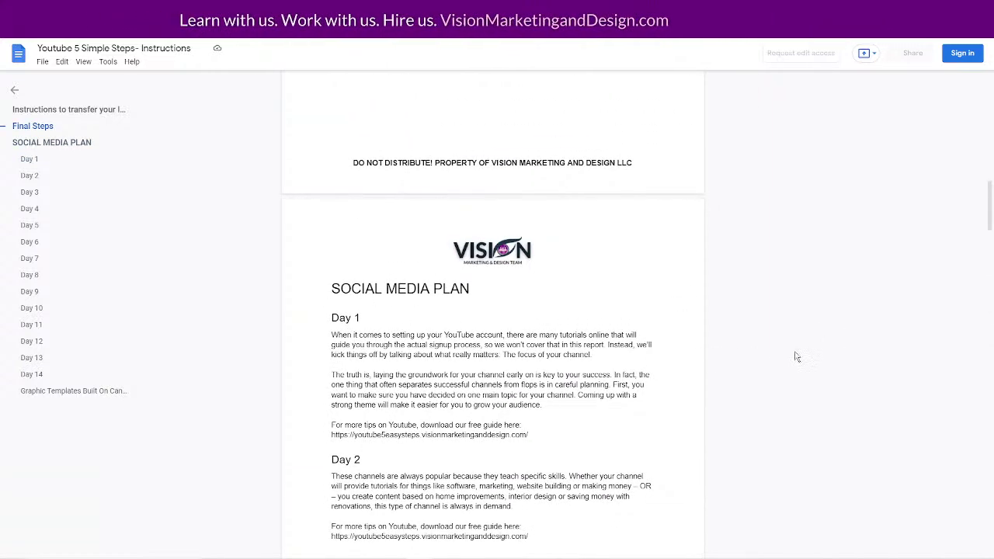
scroll(769, 356, "down", 2)
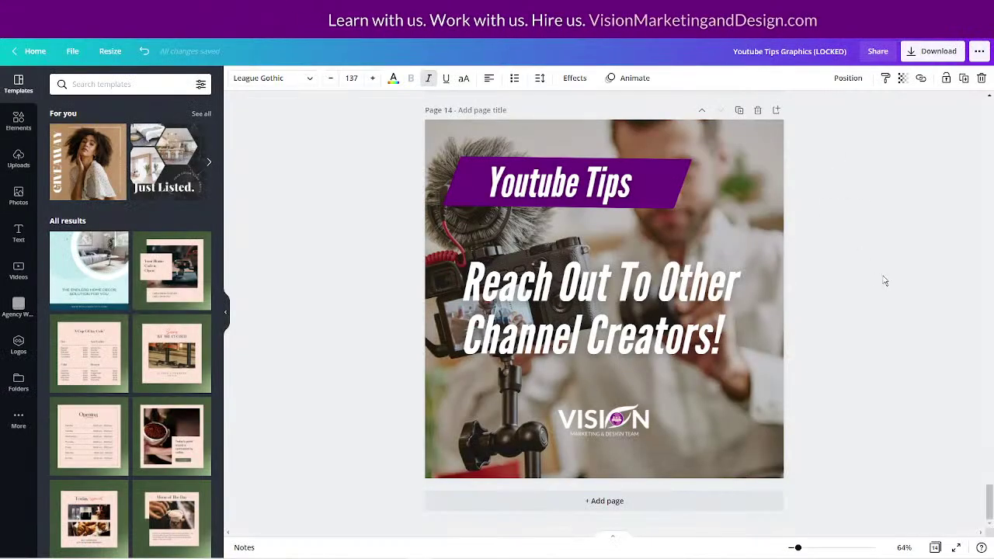
- Scroll through the Youtube Tips Graphics design pages and deselect the tips text
scroll(980, 404, "up", 10)
left_click_drag(989, 404, 989, 116)
left_click(804, 320)
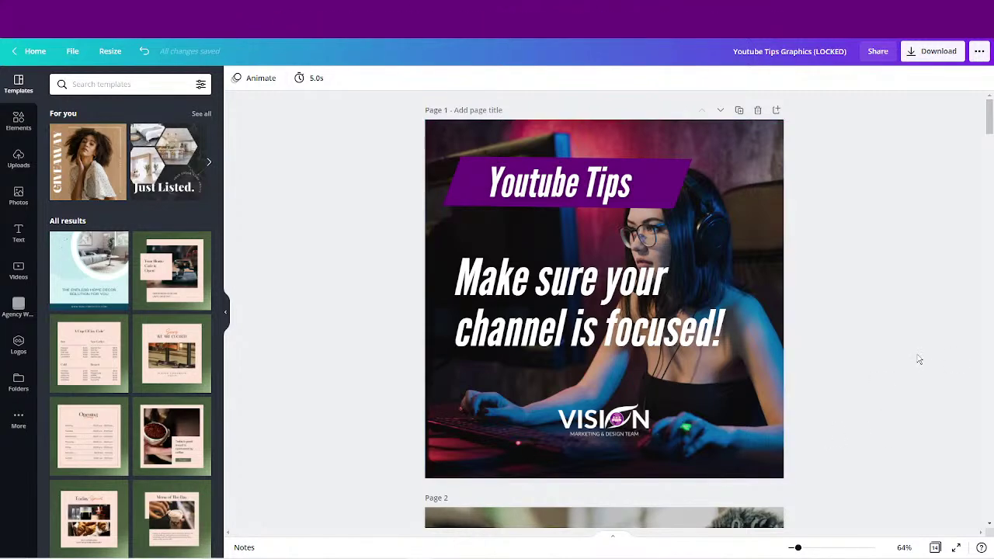
scroll(698, 247, "down", 1)
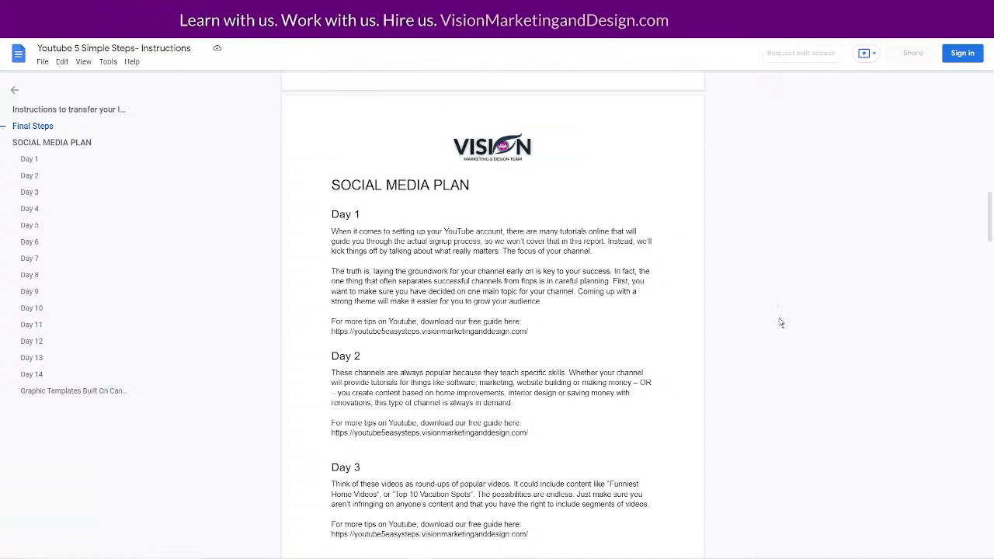
scroll(780, 319, "down", 2)
scroll(780, 319, "down", 2)
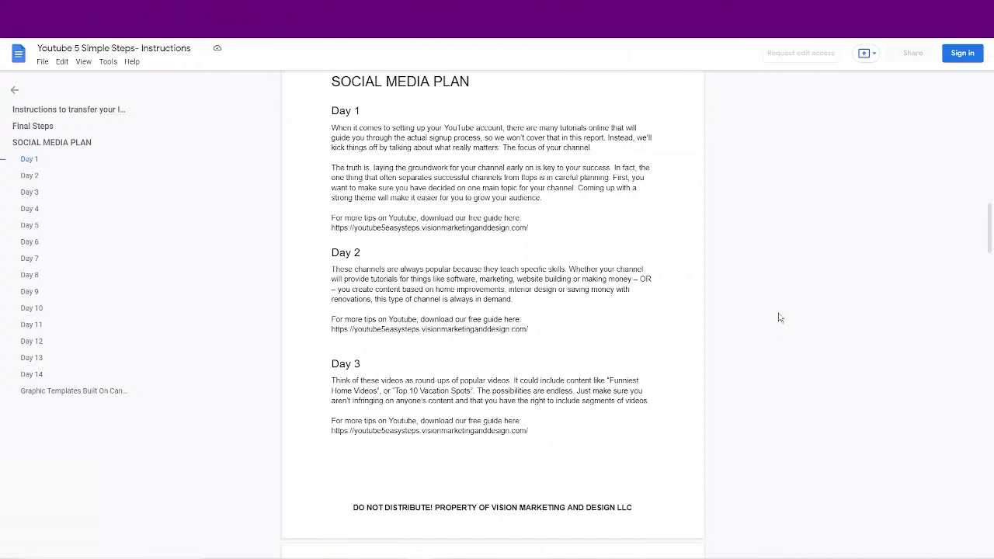
scroll(777, 317, "up", 2)
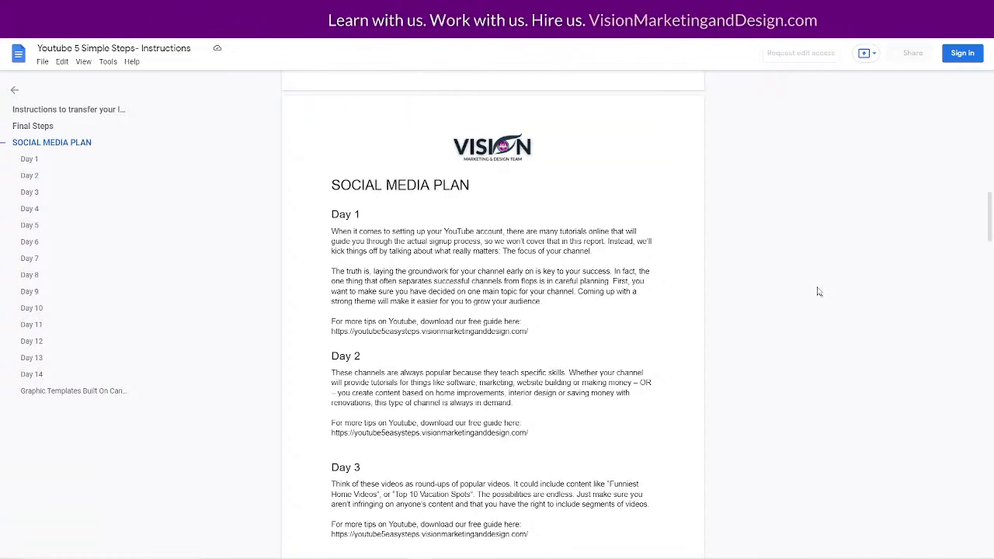
scroll(816, 291, "down", 1)
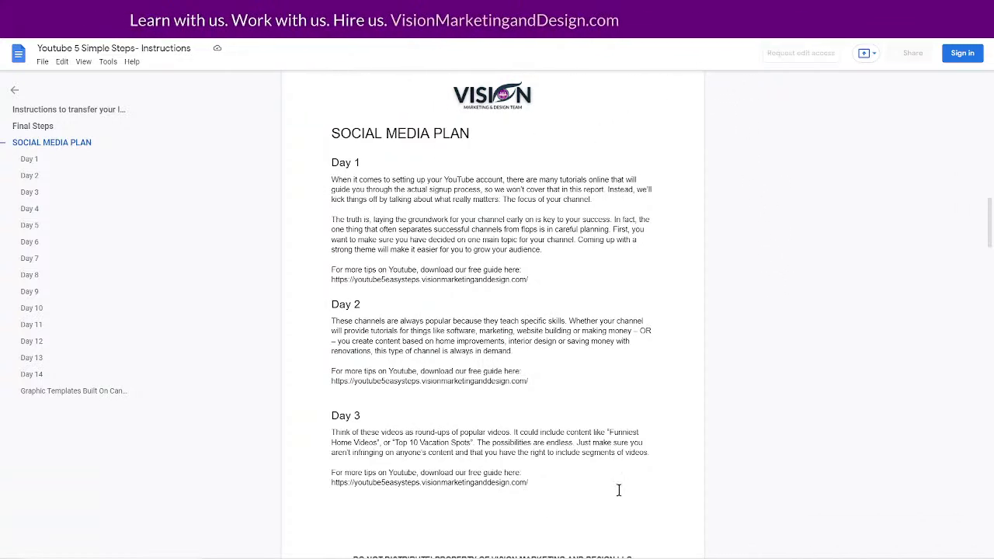
mouse_move(591, 557)
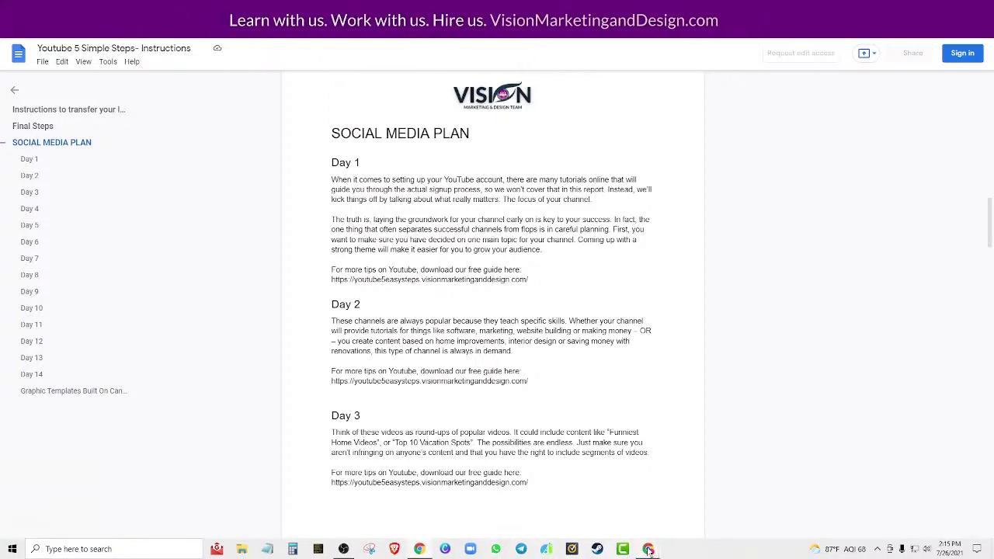
- In Content Studio Discover, scroll the curated topics and open the TV & Video feed
mouse_move(649, 550)
left_click(567, 473)
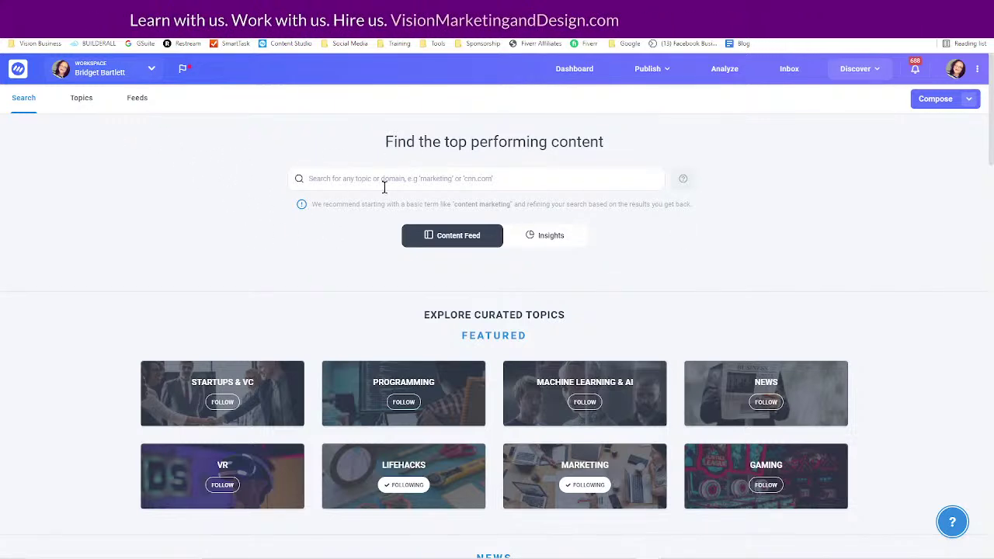
scroll(374, 78, "down", 2)
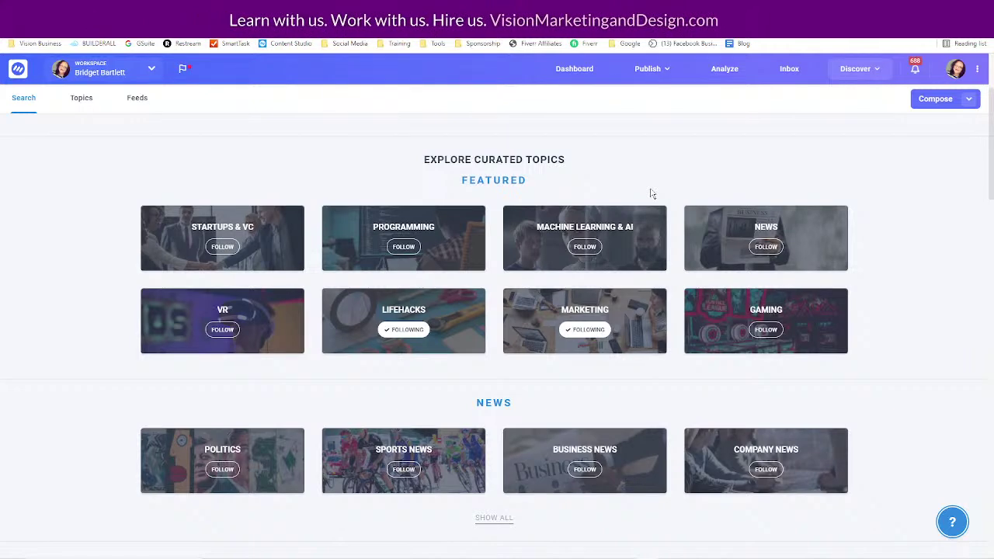
scroll(899, 308, "down", 1)
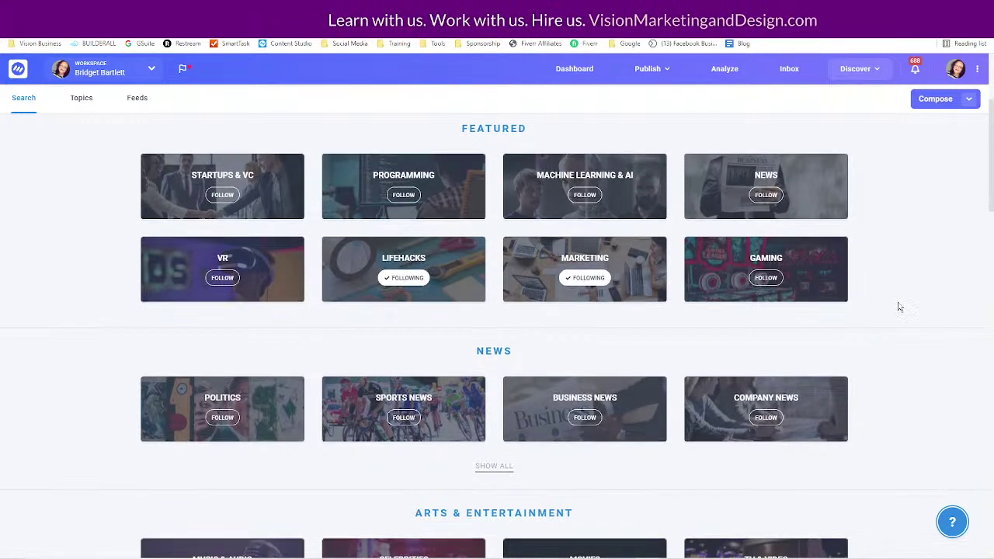
scroll(900, 307, "down", 1)
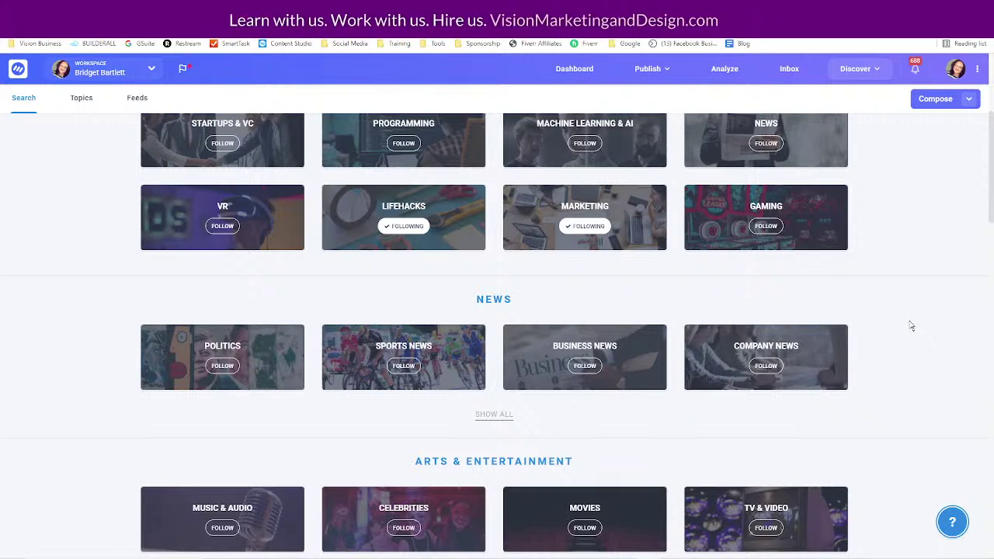
scroll(911, 328, "up", 1)
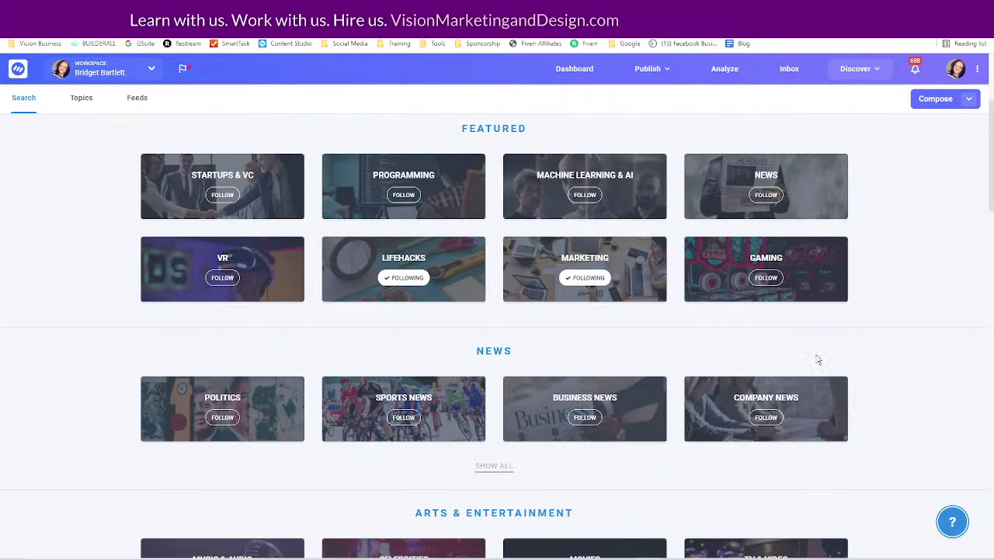
scroll(928, 366, "down", 4)
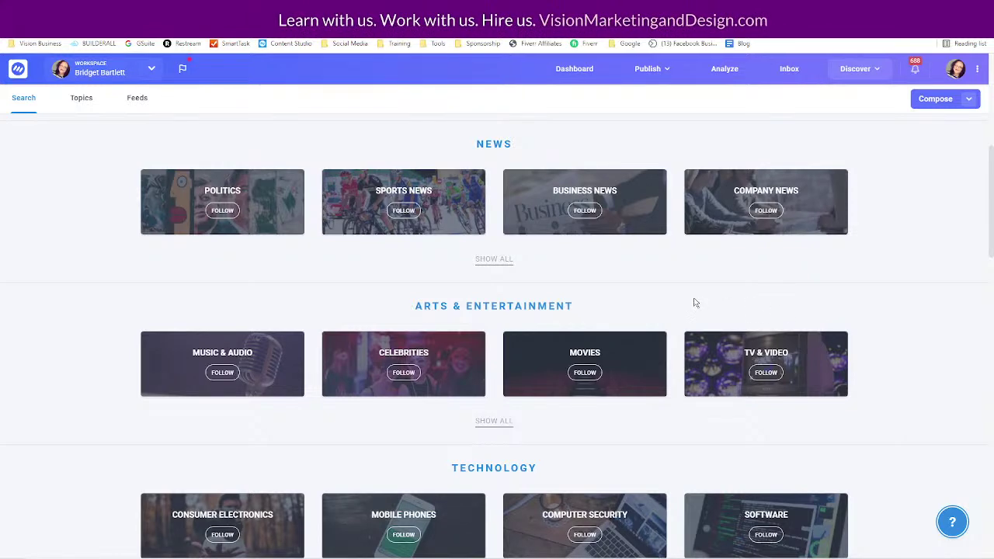
left_click(696, 378)
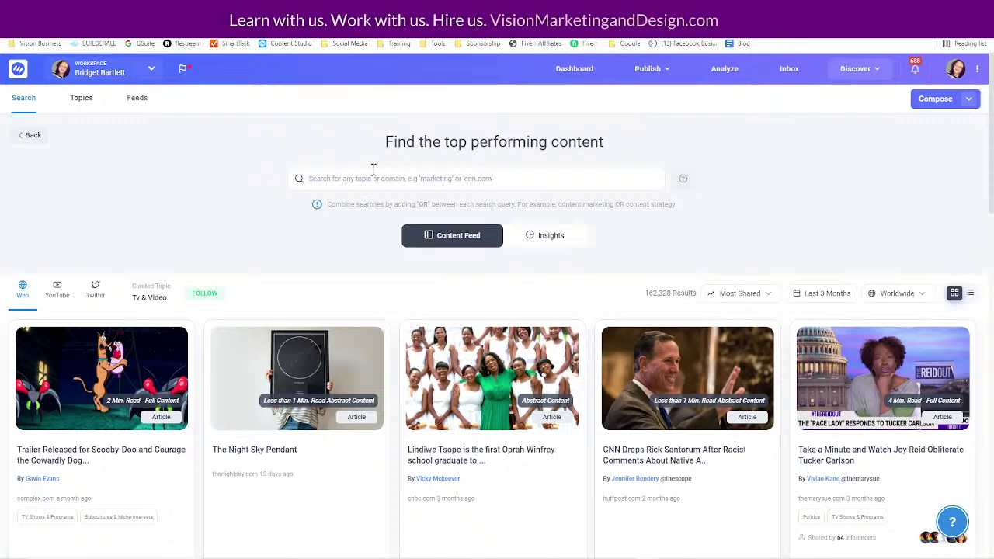
- Run a Discover search for 'politics'
scroll(233, 218, "down", 1)
left_click(412, 126)
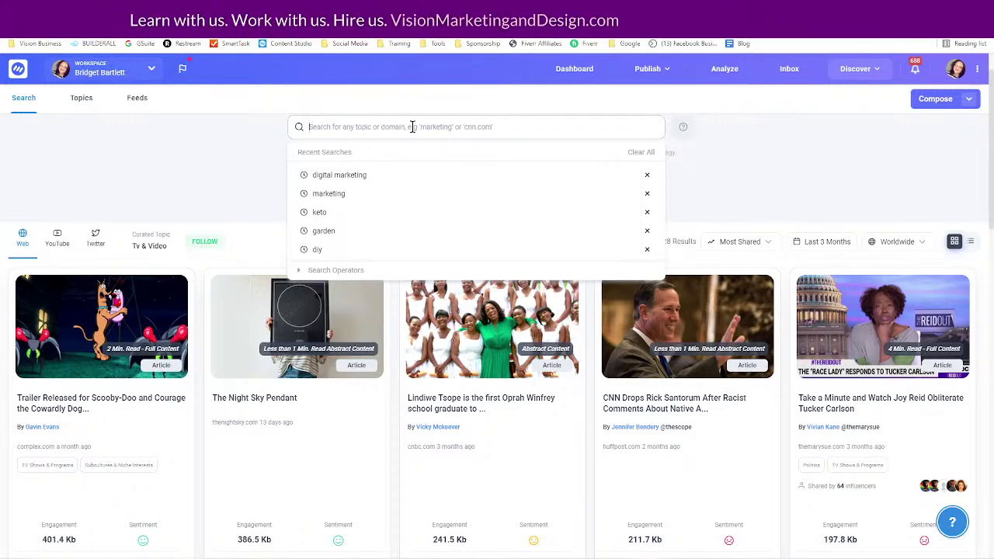
type("polit")
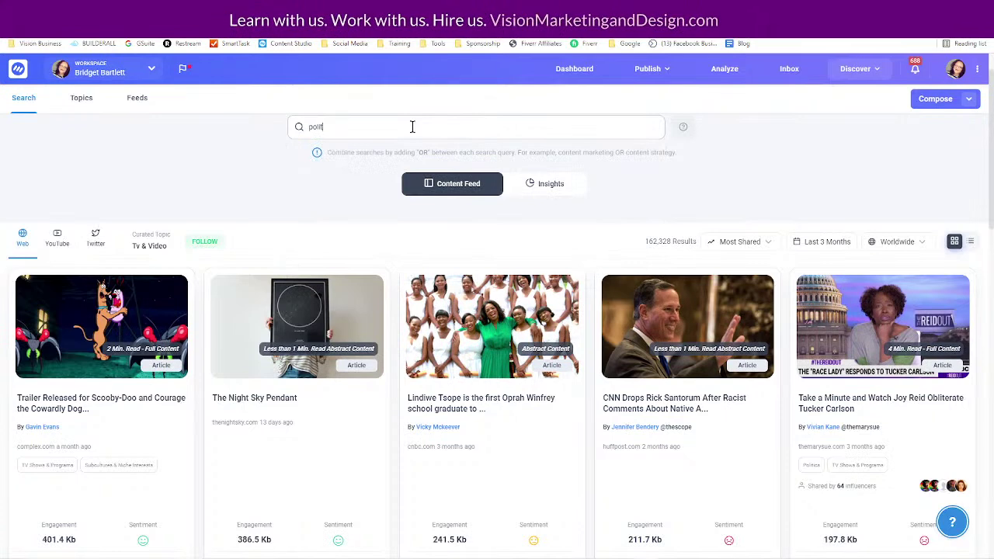
type("ics")
key("Return")
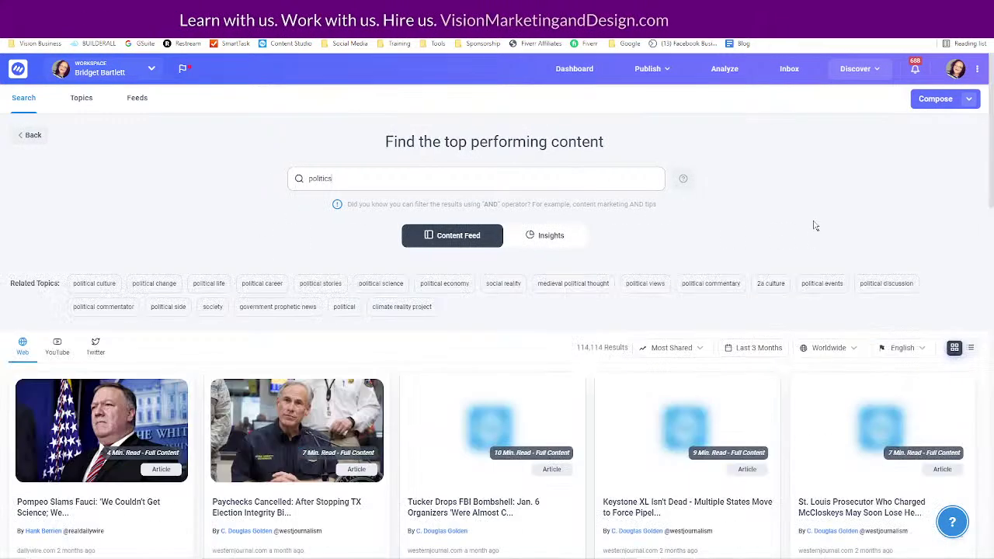
- Scroll the politics results and inspect the articles' engagement and sentiment figures
scroll(321, 284, "down", 1)
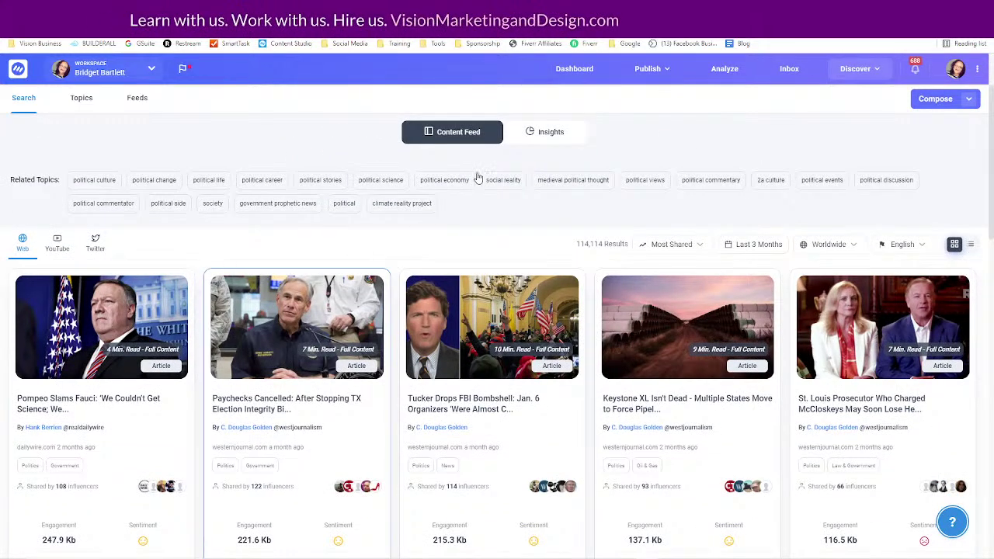
scroll(641, 204, "down", 2)
mouse_move(301, 314)
mouse_move(61, 311)
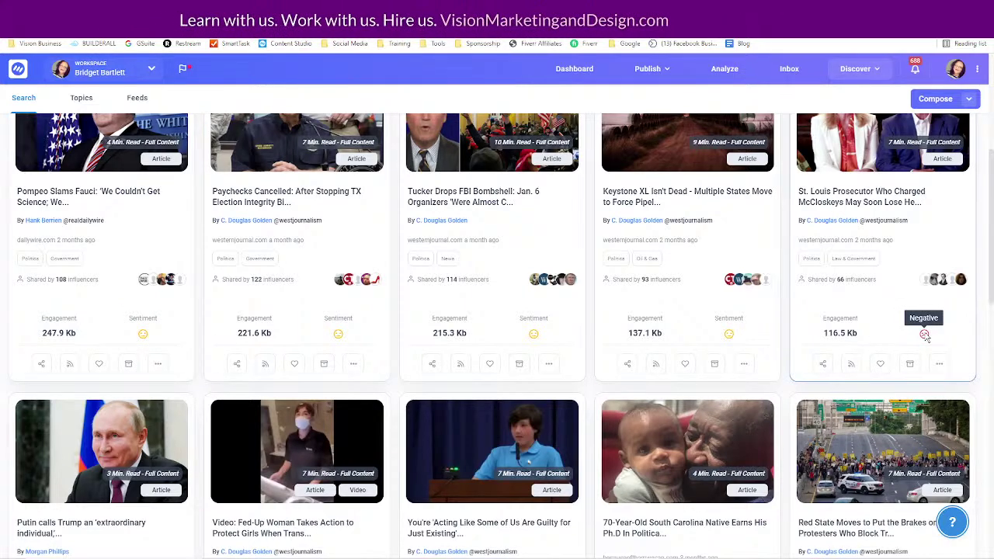
mouse_move(87, 320)
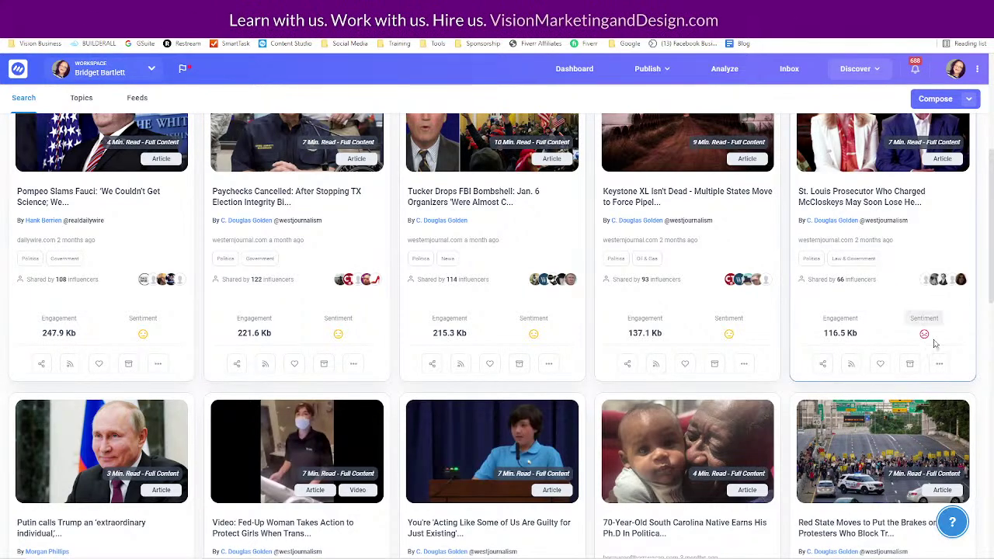
mouse_move(265, 326)
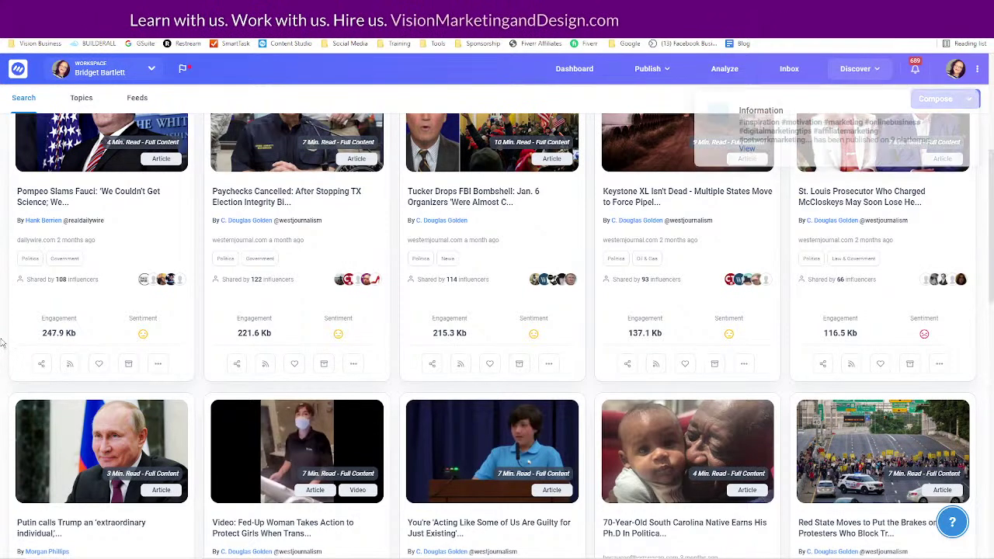
- Replace the politics search term with 'keto' and browse the keto recipe results
scroll(490, 357, "up", 4)
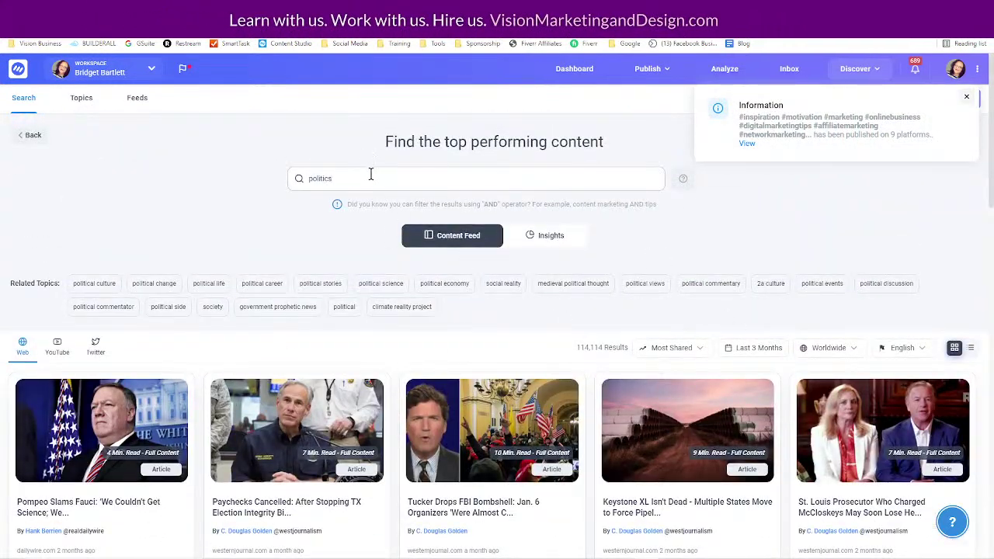
left_click_drag(362, 178, 300, 178)
type("keto")
key("Return")
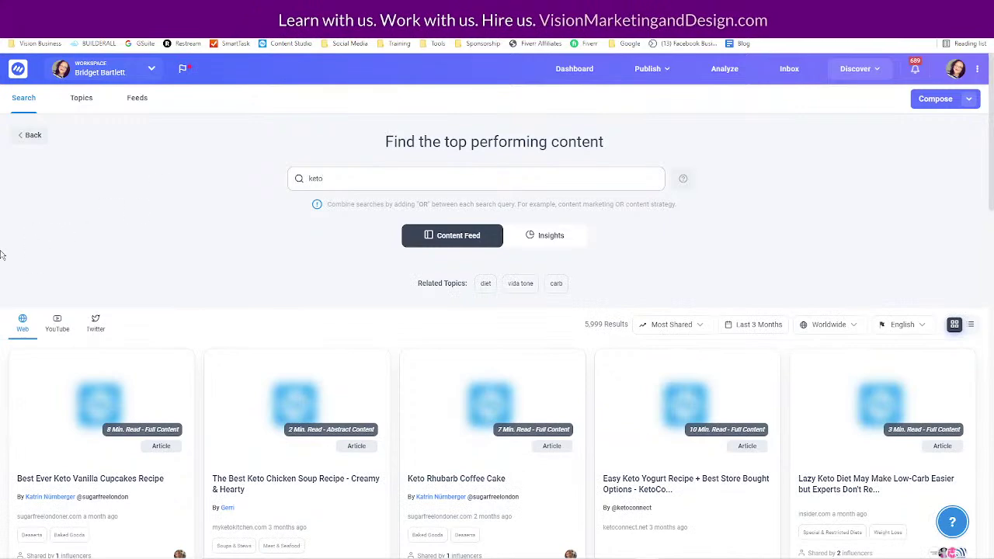
scroll(2, 281, "down", 2)
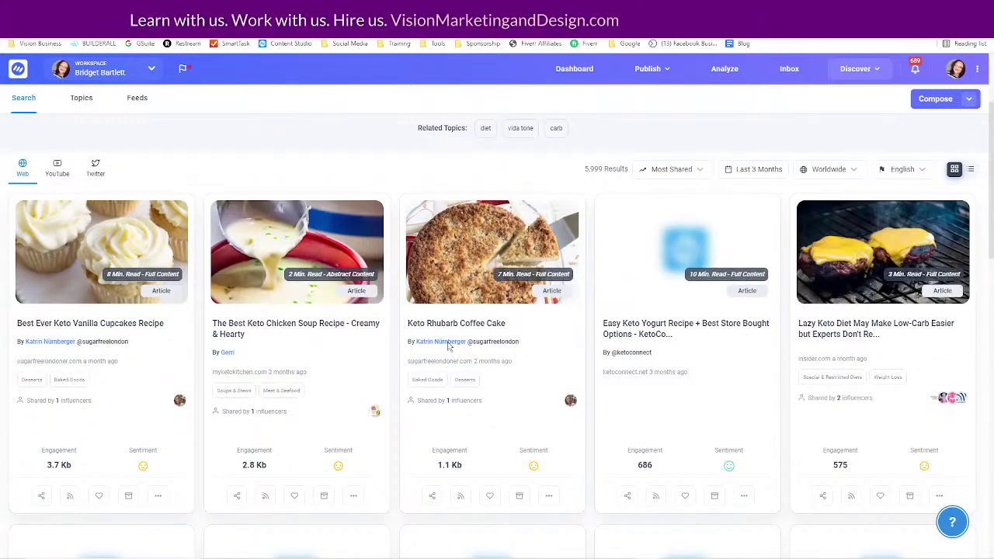
scroll(3, 194, "down", 2)
scroll(2, 194, "down", 1)
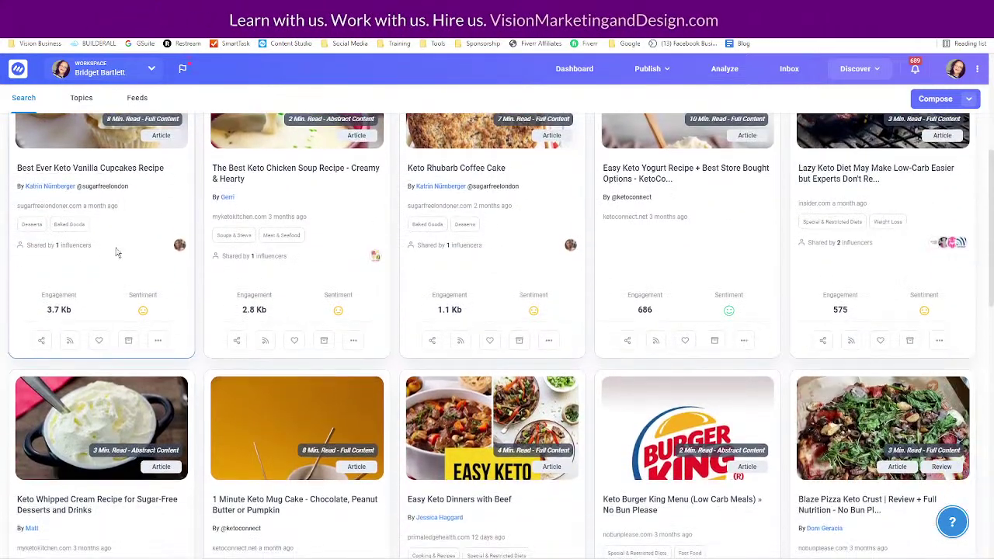
scroll(488, 289, "up", 2)
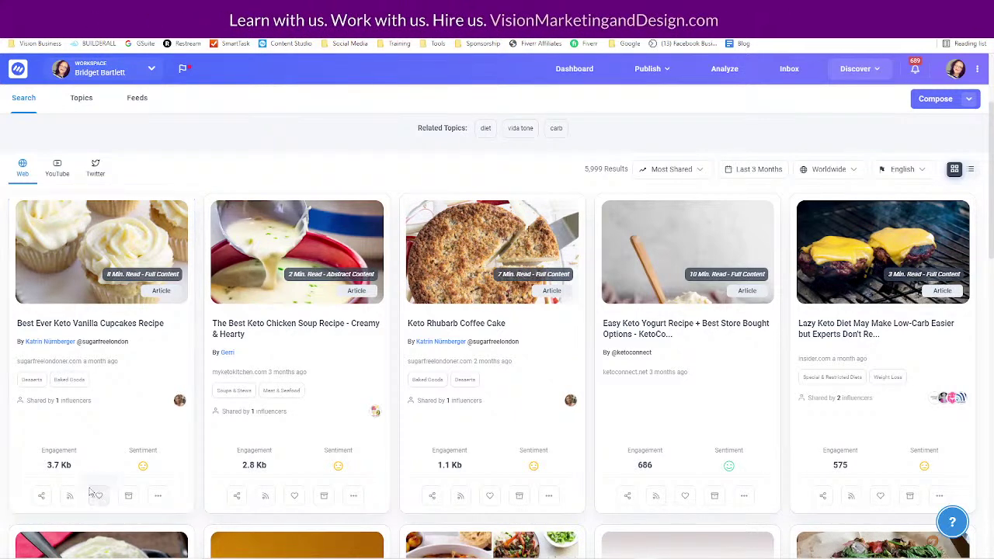
- Show the more-options menu for the Best Ever Keto Vanilla Cupcakes Recipe article
left_click(159, 497)
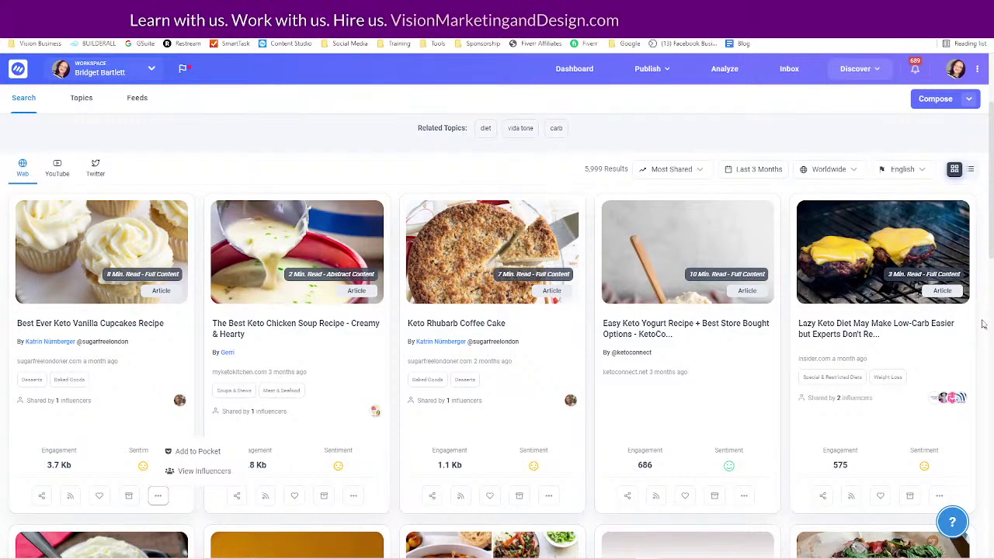
scroll(854, 334, "down", 1)
scroll(676, 352, "up", 3)
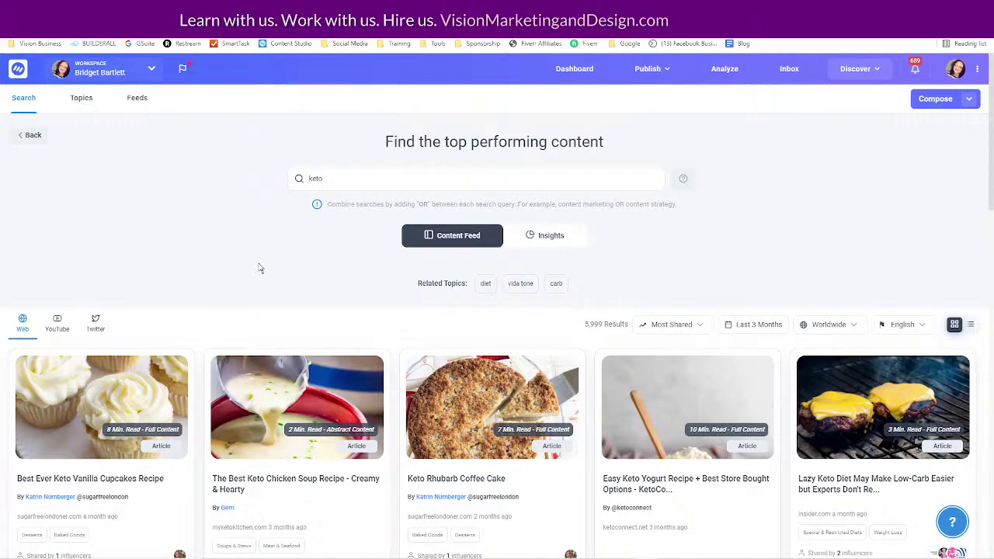
scroll(311, 349, "down", 3)
left_click(158, 427)
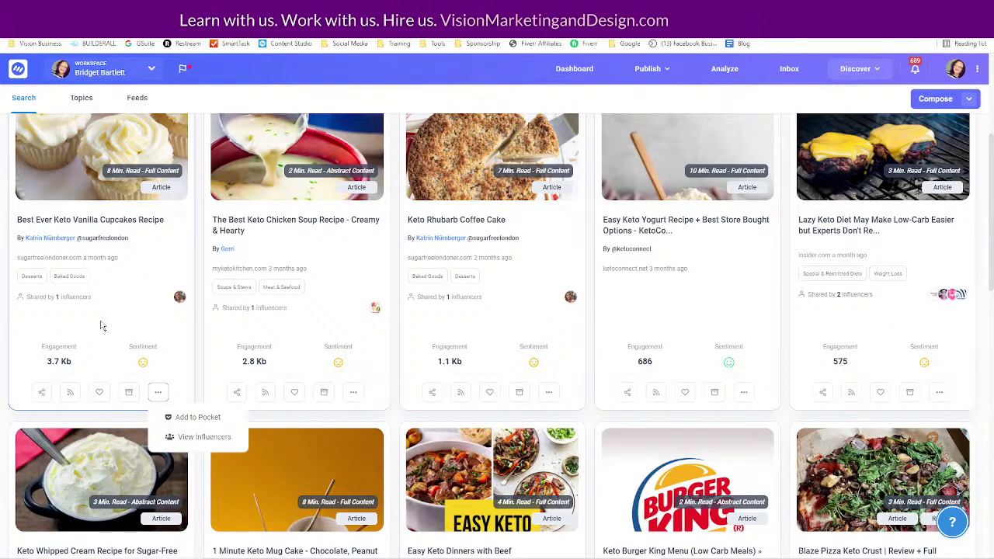
scroll(94, 333, "up", 4)
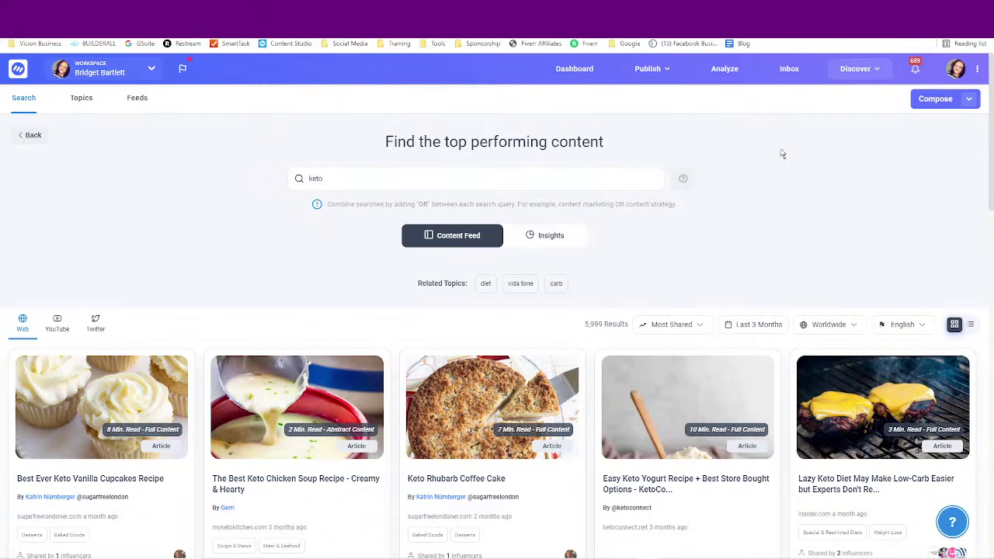
- From Publish > Automation, view the two existing RSS Feed to Social Media campaigns
left_click(657, 71)
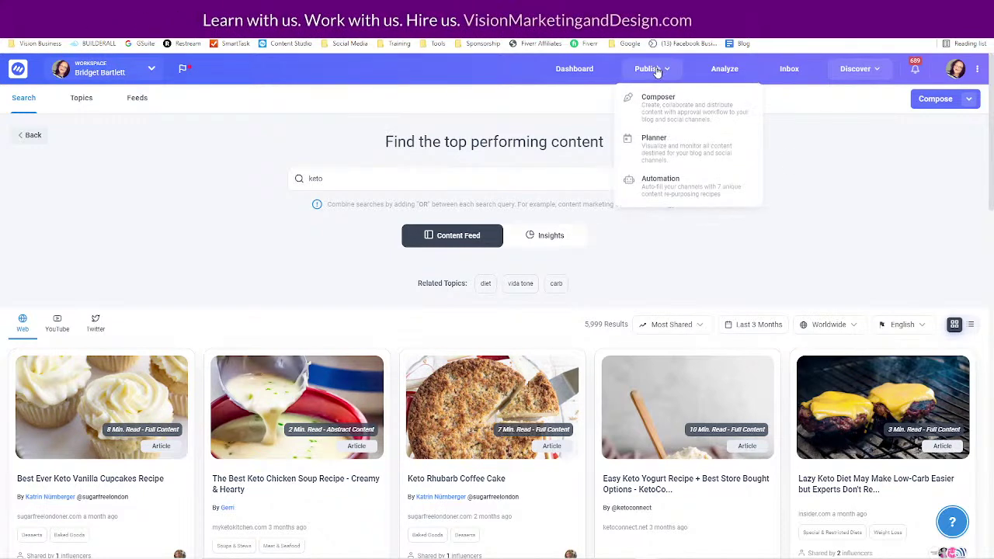
left_click(695, 193)
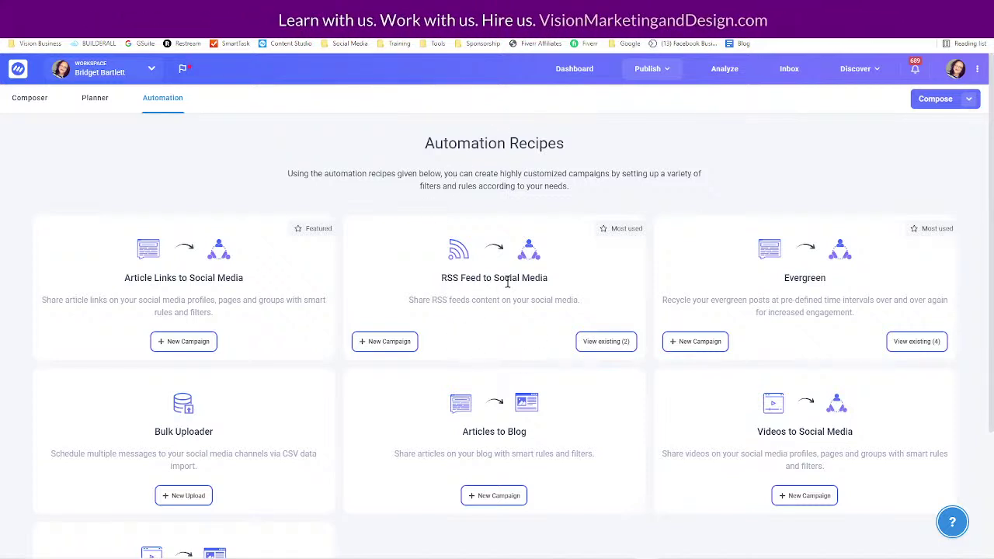
left_click(606, 342)
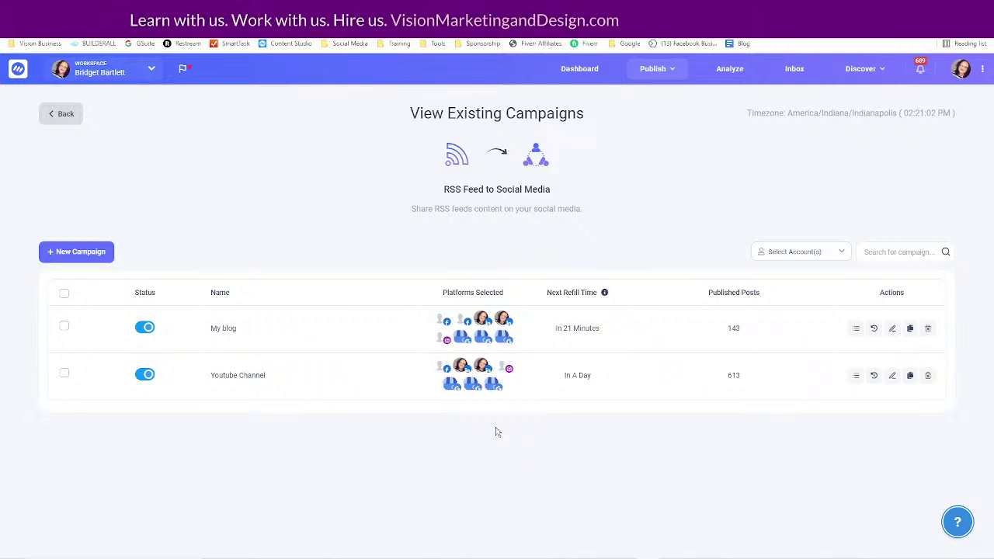
mouse_move(652, 68)
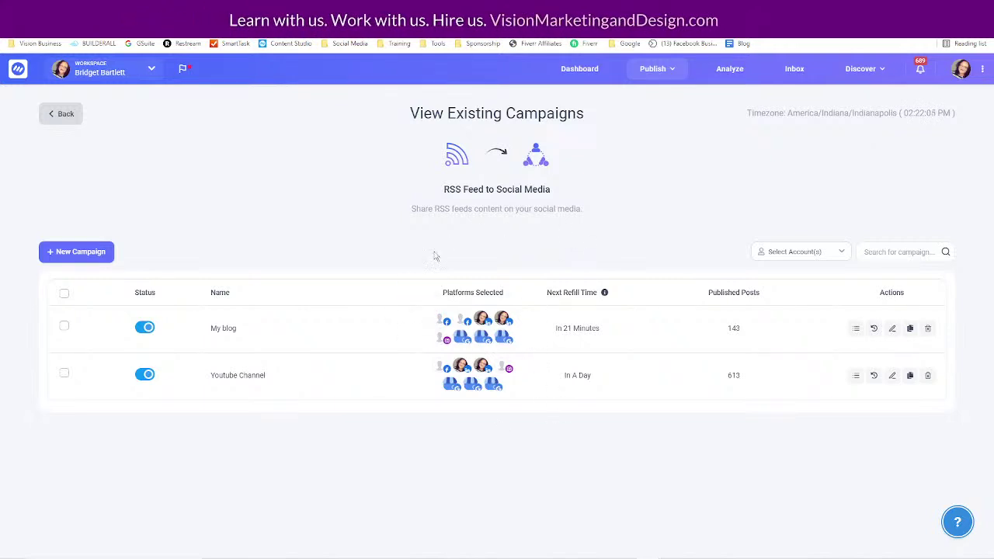
mouse_move(479, 383)
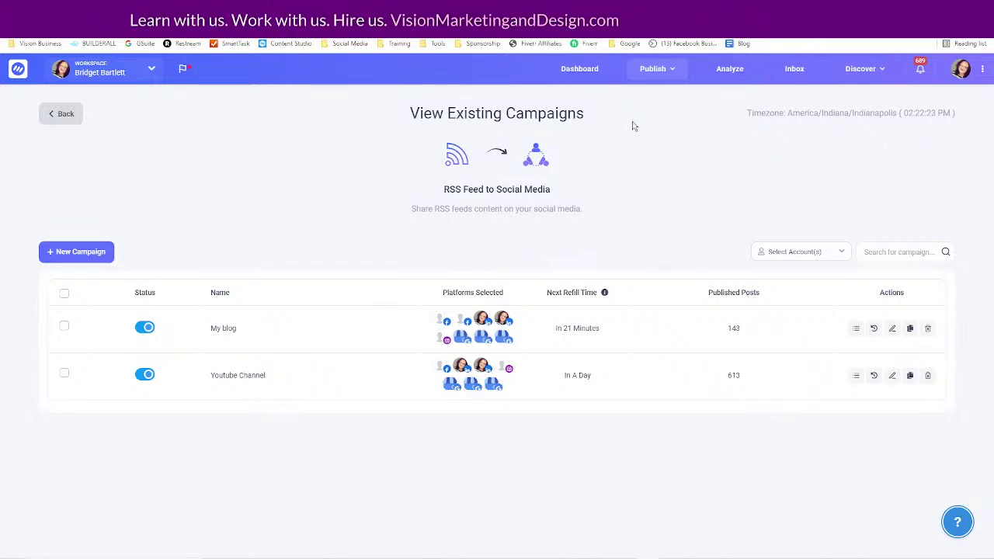
mouse_move(666, 81)
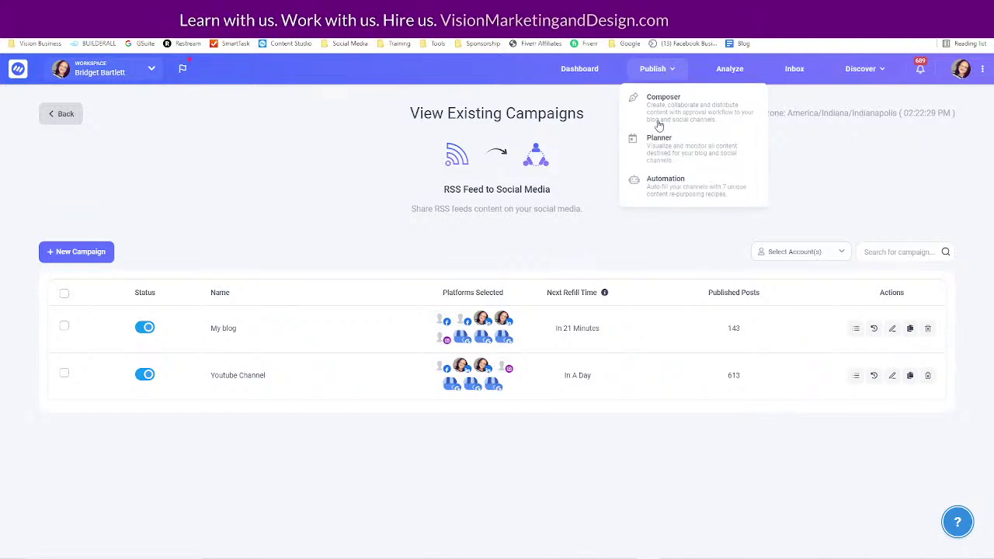
- Show the 4 existing Evergreen campaigns, then switch to the Vision Marketing affiliate page
left_click(661, 193)
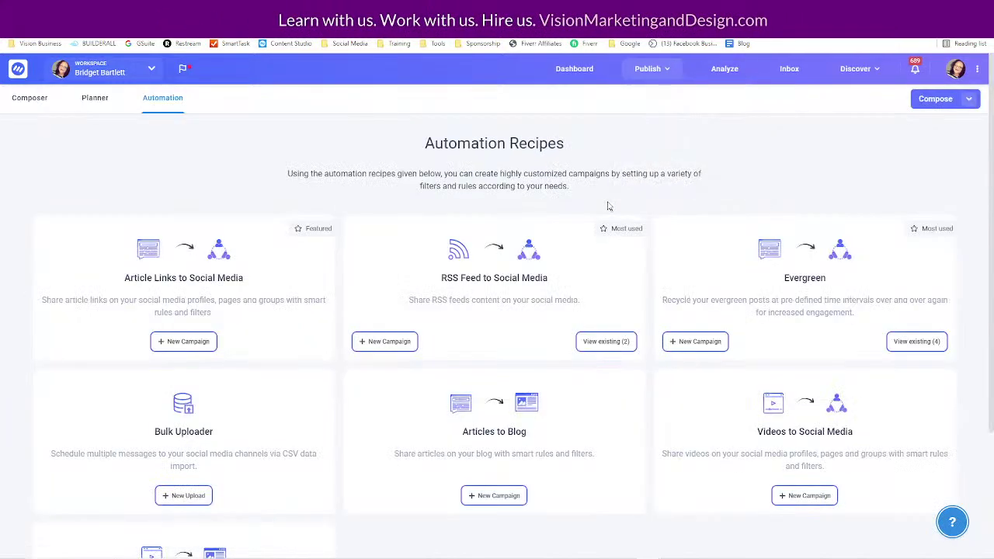
left_click(929, 351)
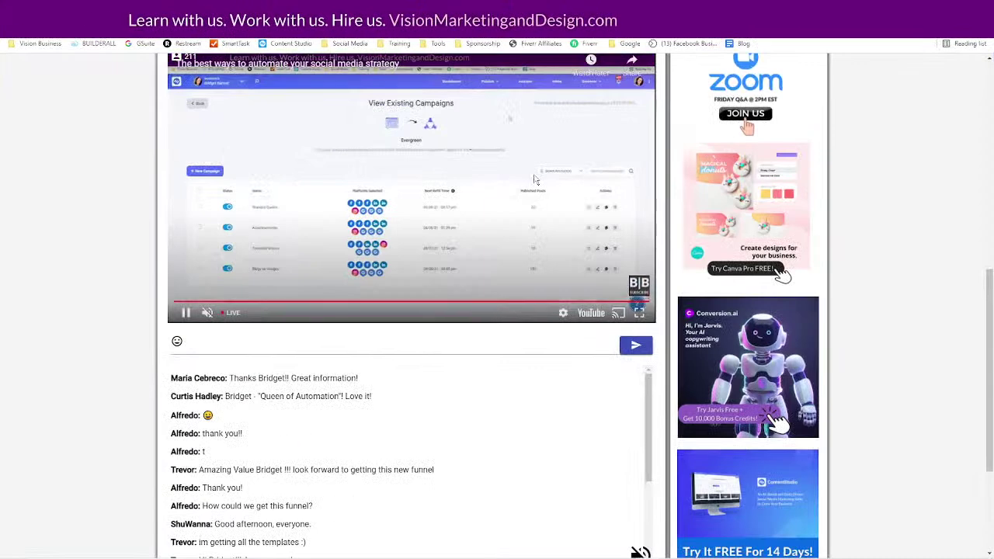
scroll(544, 186, "up", 2)
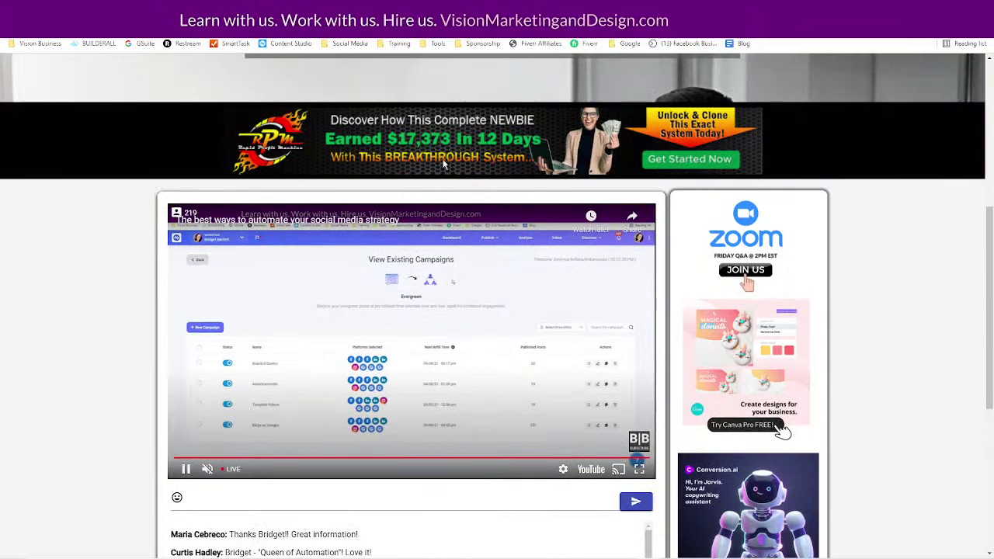
scroll(568, 171, "up", 5)
left_click(502, 126)
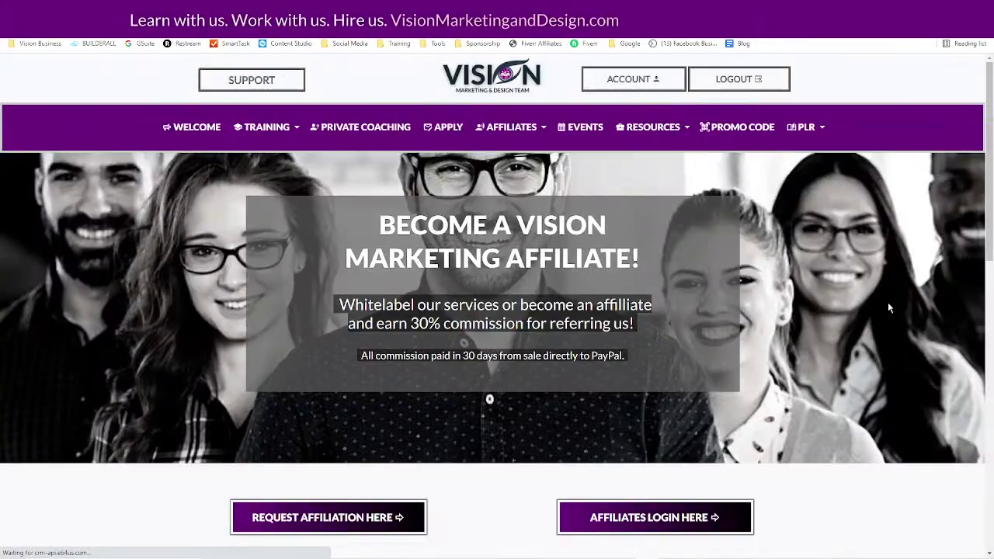
- Scroll through the affiliate page's '4,000 Inspirational Quotes' gallery of branded images
scroll(389, 103, "down", 6)
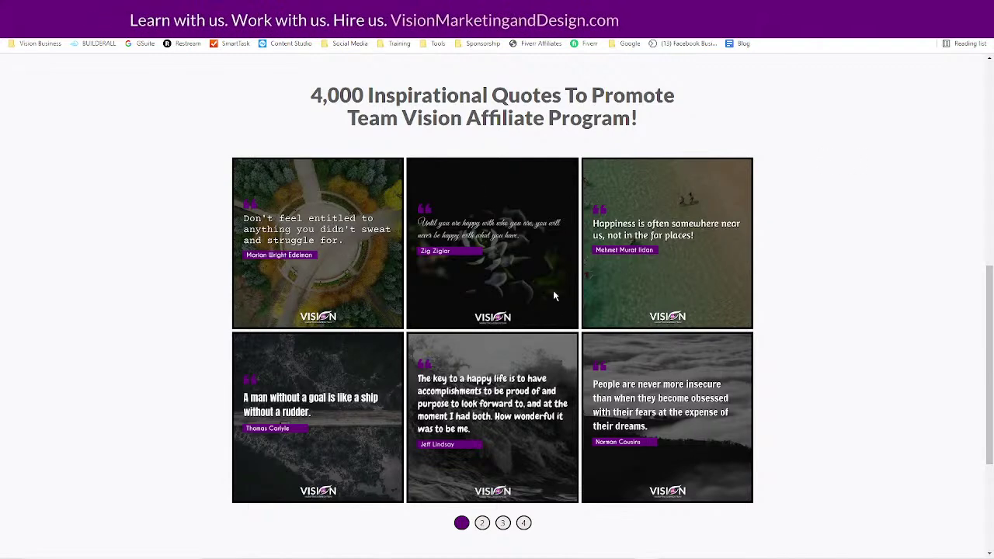
scroll(913, 286, "up", 6)
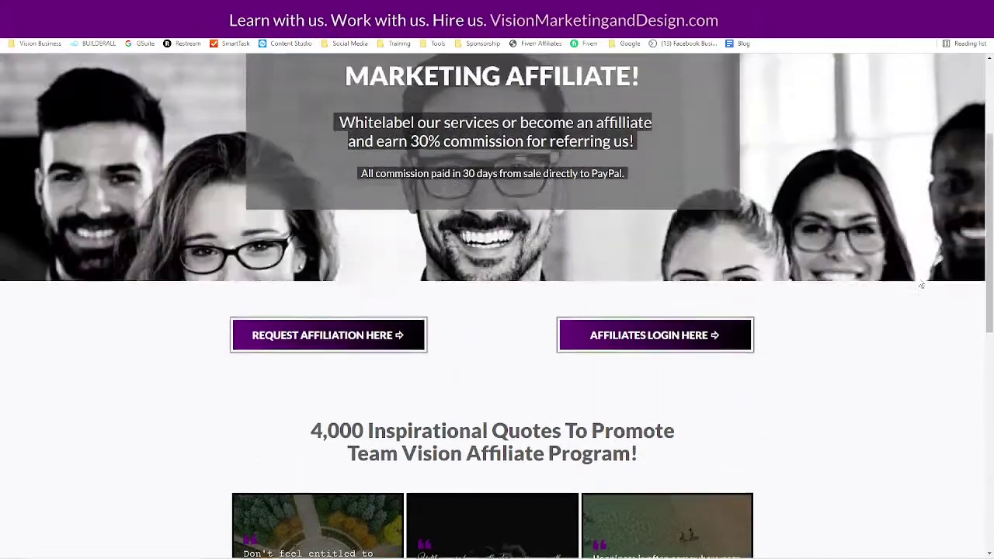
scroll(507, 211, "down", 5)
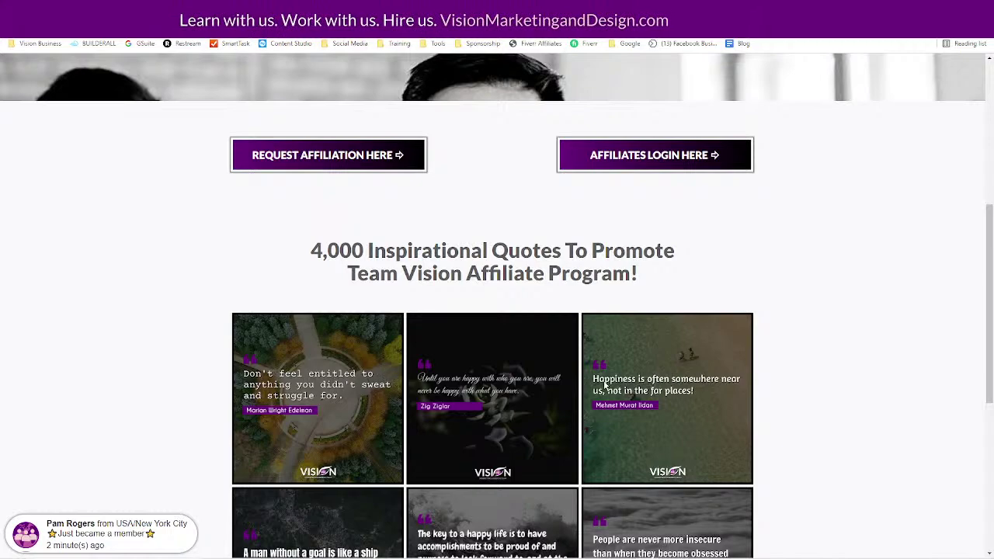
scroll(959, 338, "up", 5)
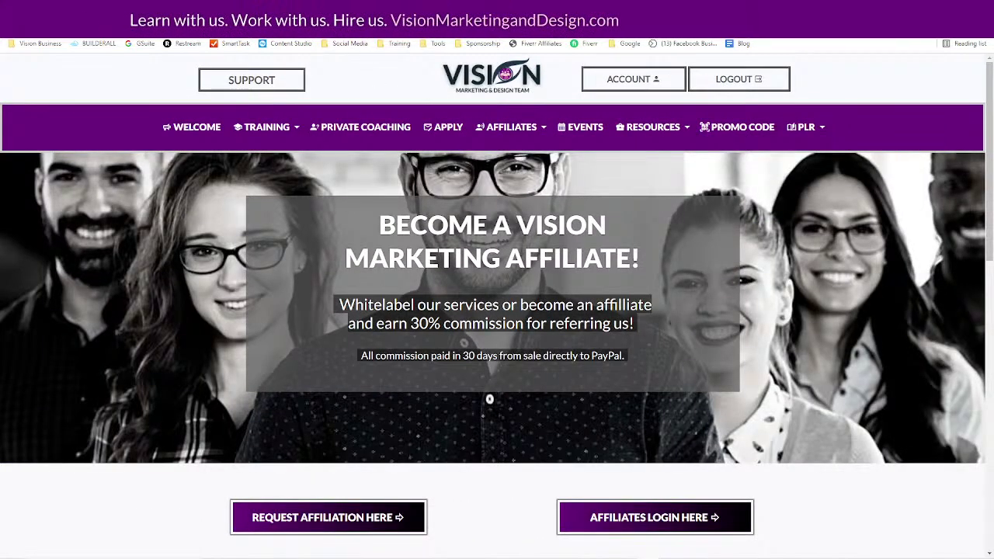
scroll(850, 508, "down", 4)
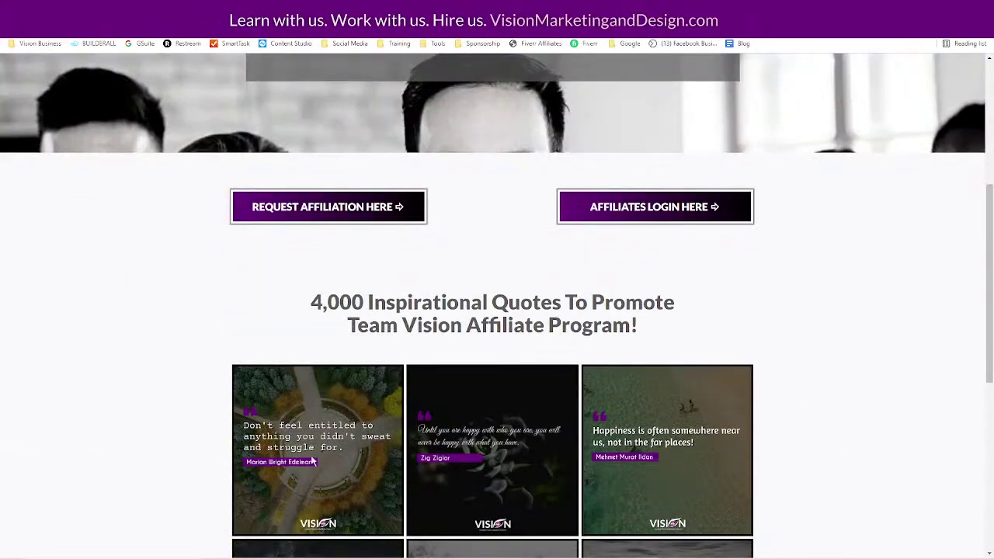
scroll(310, 451, "down", 1)
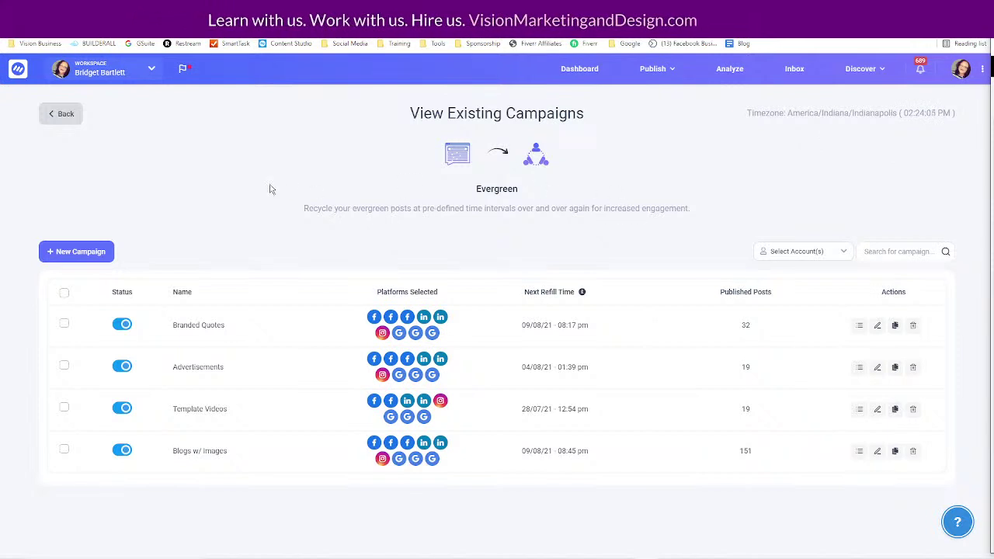
- Create a new Evergreen campaign named 'Branded Images', leaving the content category unselected
left_click(76, 252)
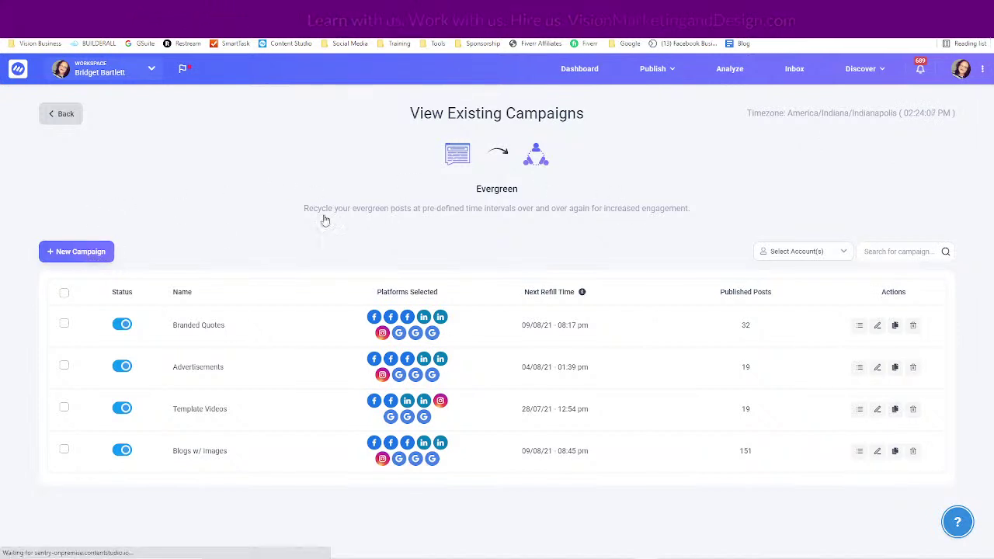
left_click(333, 303)
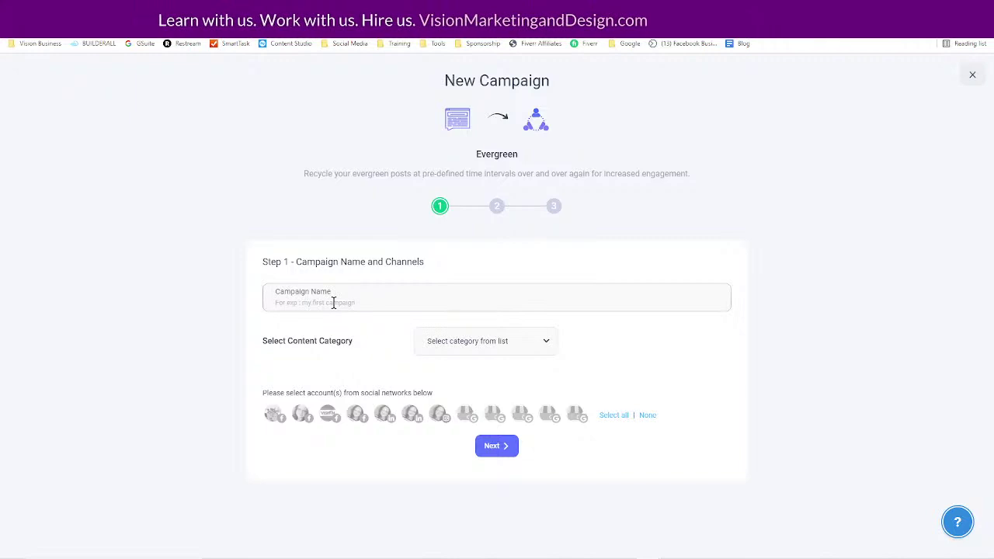
type("Branded Images")
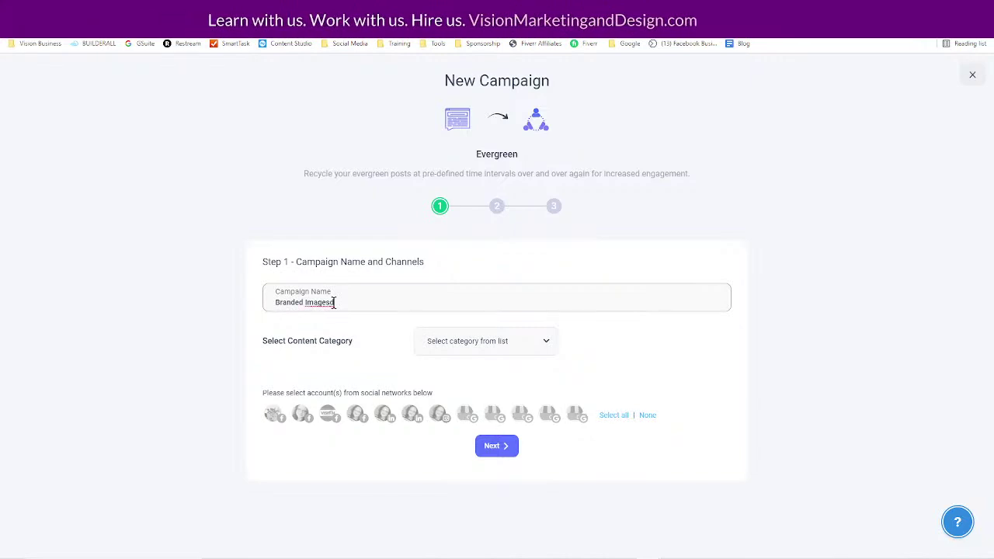
left_click(470, 342)
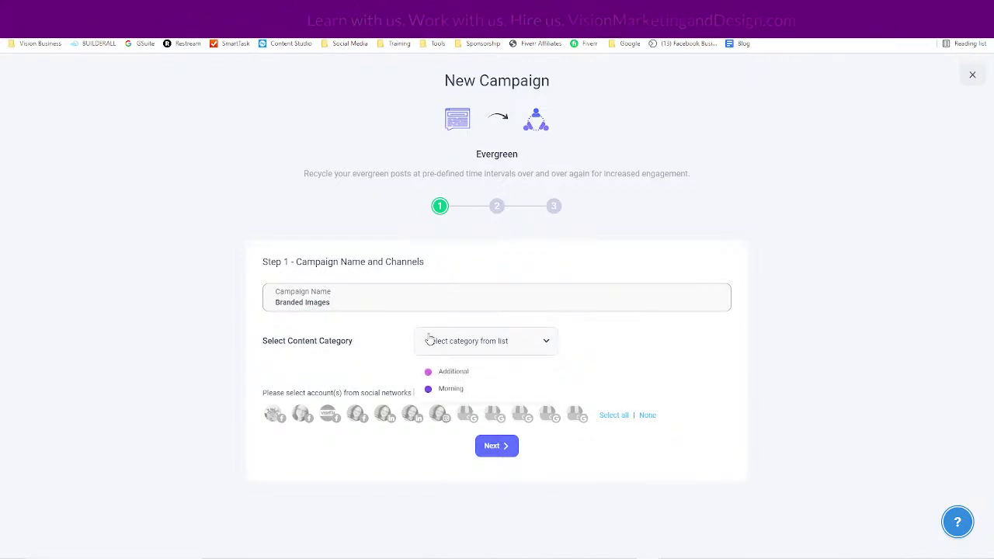
left_click(657, 354)
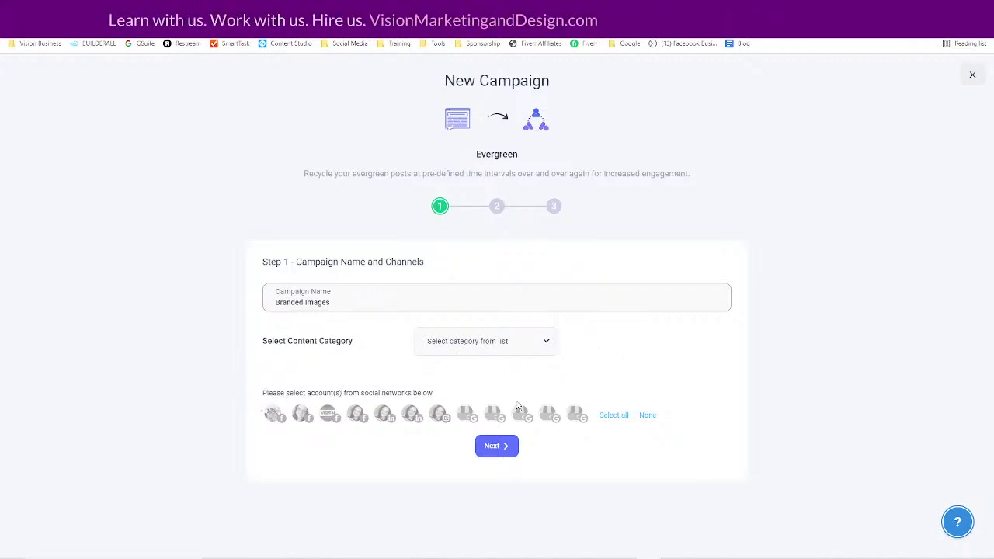
- Select only the fifth social account for the campaign and advance to Step 2 - Content
left_click(613, 416)
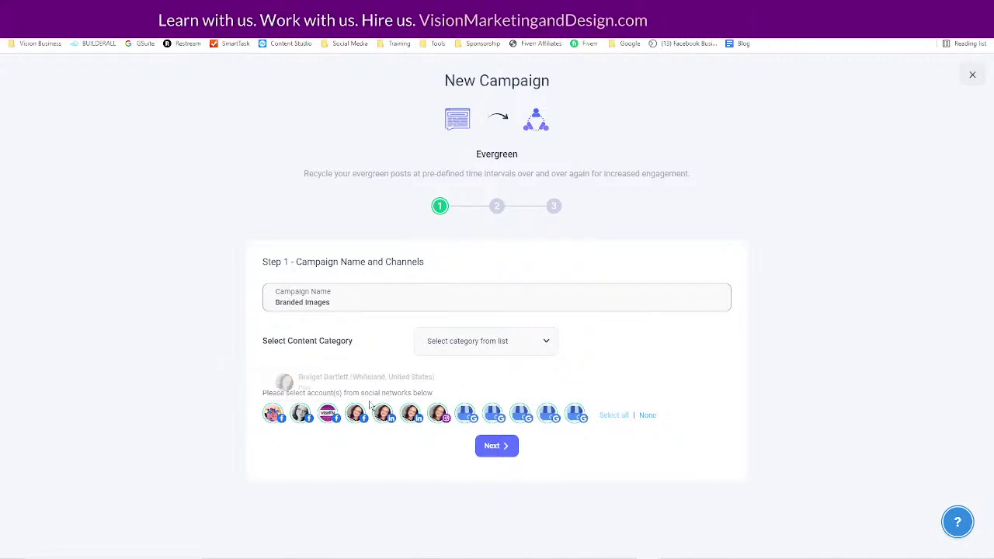
left_click(648, 418)
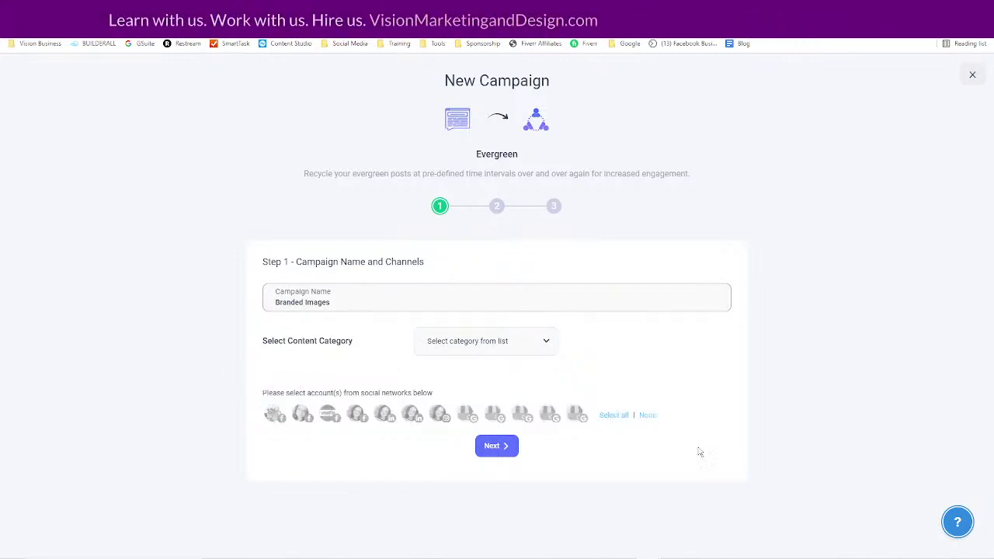
left_click(385, 416)
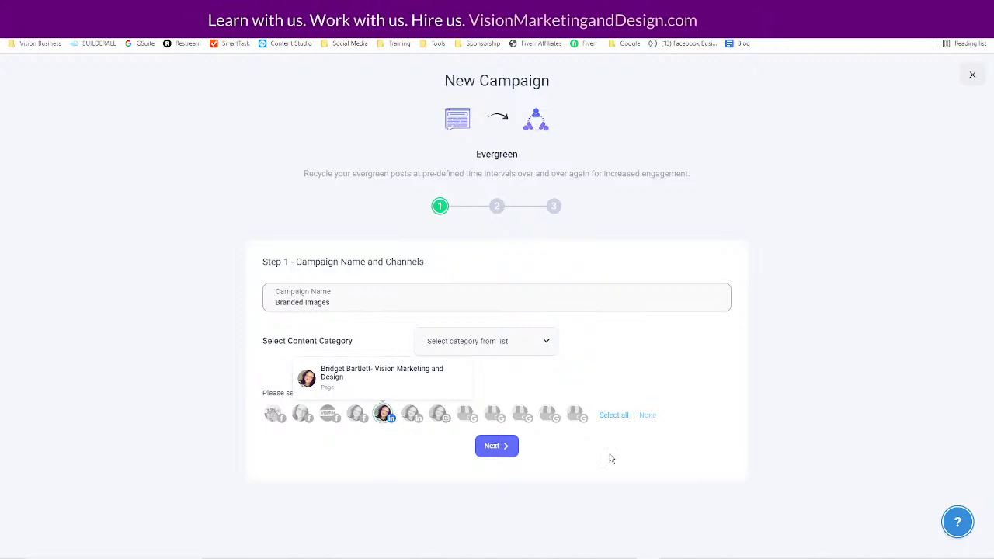
left_click(495, 449)
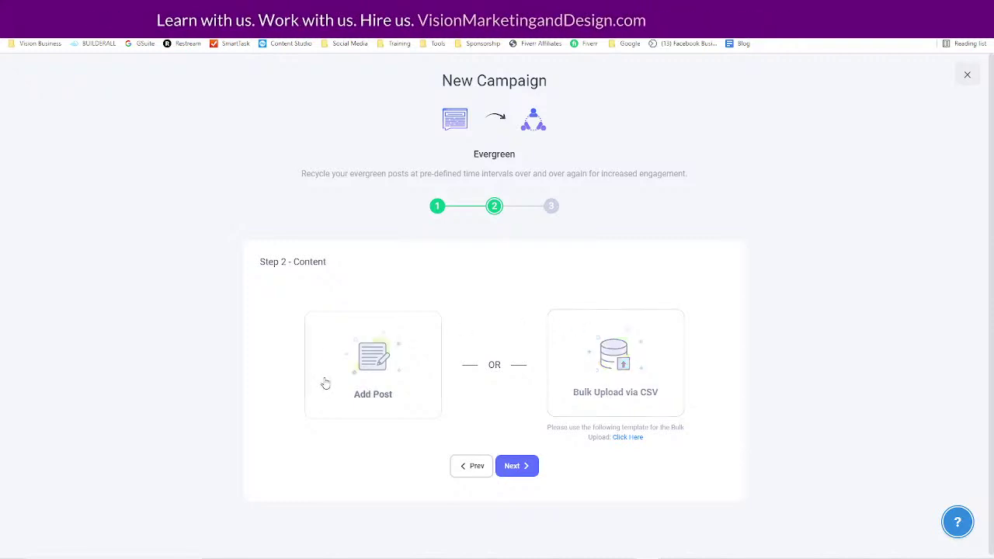
- Start a new evergreen post and upload the girl-looking-at-a-catalog mockup image to it
left_click(369, 358)
left_click(275, 184)
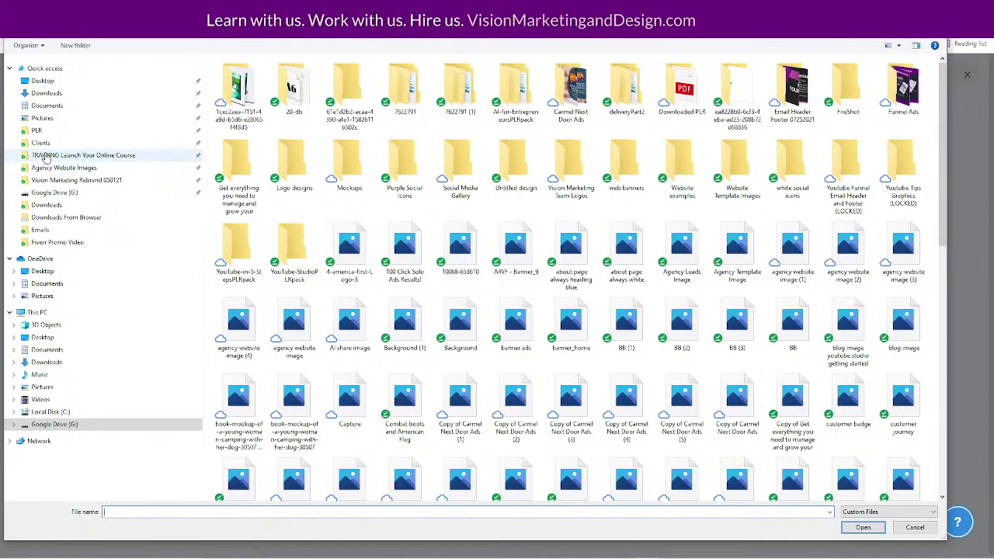
scroll(737, 323, "down", 10)
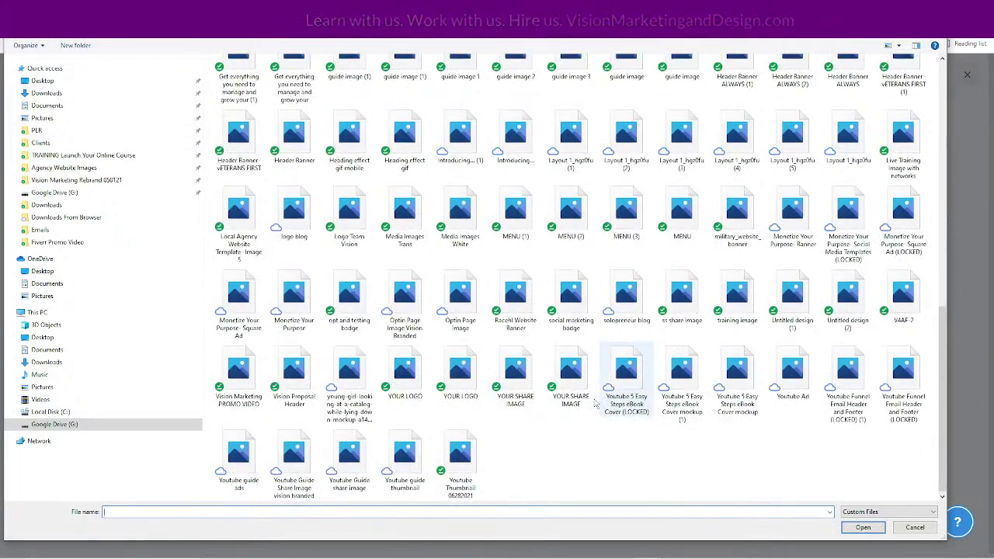
left_click(336, 362)
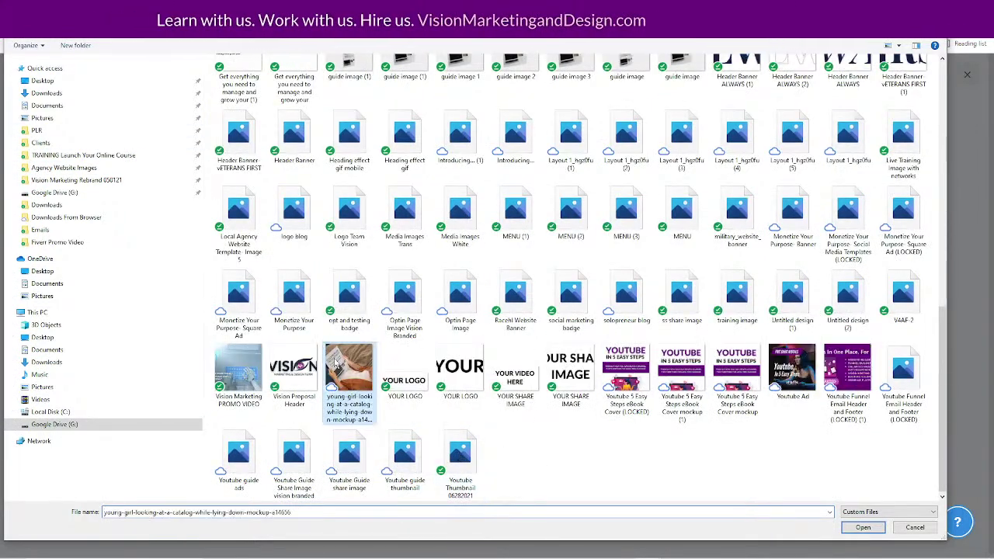
double_click(337, 363)
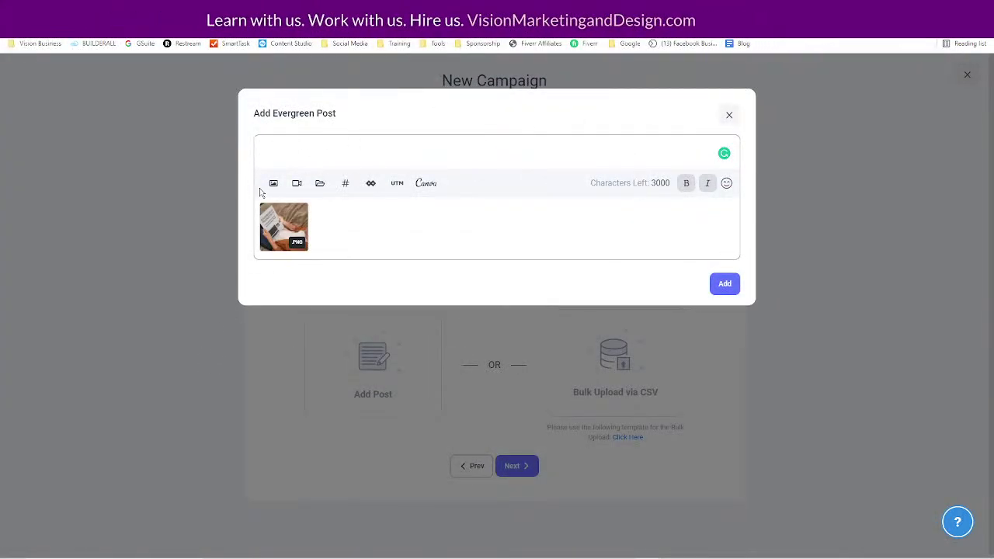
- Insert a saved digital-marketing hashtag set into the post
left_click(346, 185)
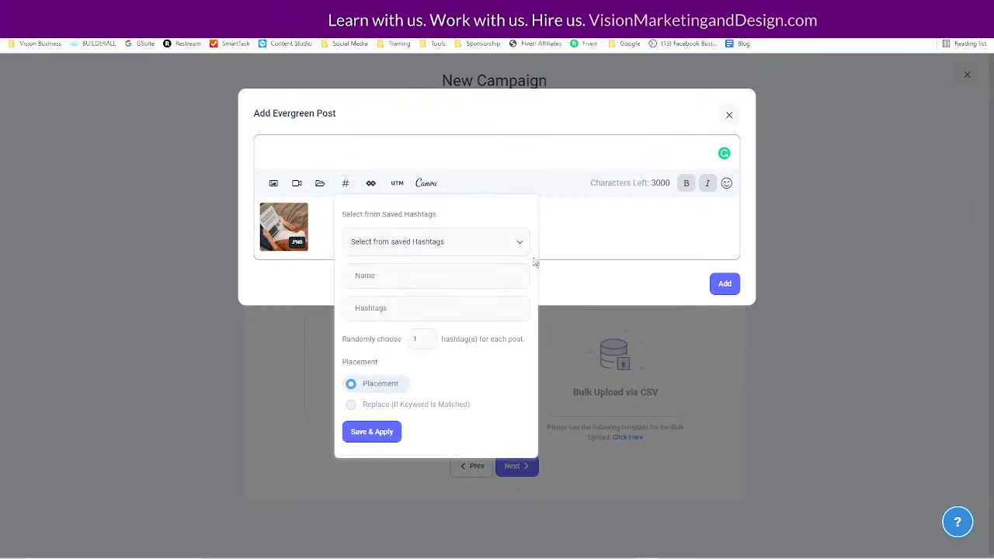
left_click(422, 243)
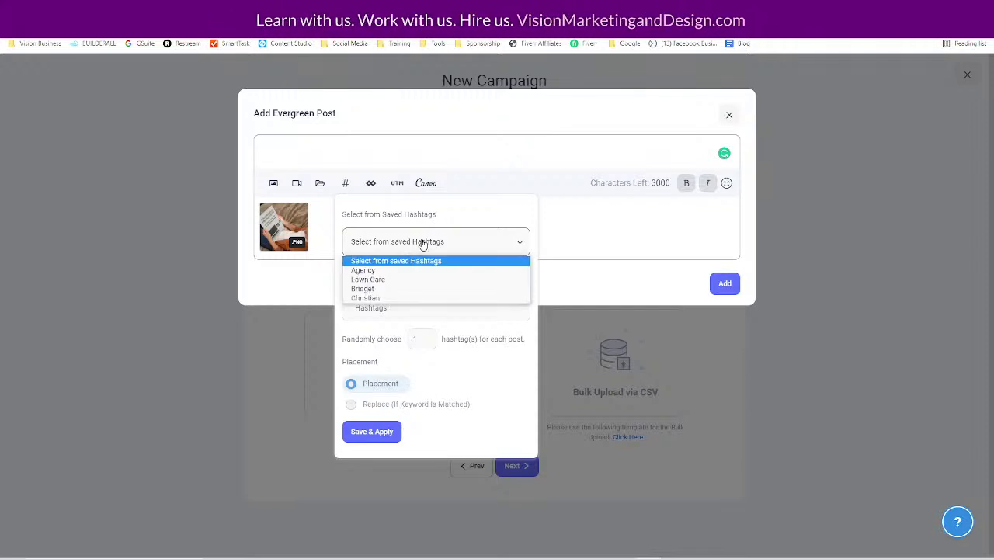
left_click(403, 292)
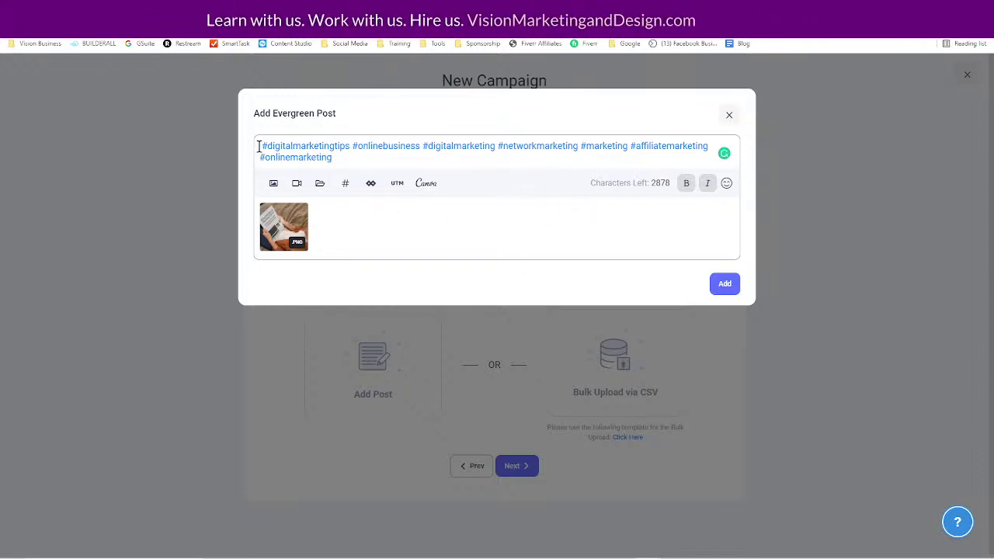
- Type a caption about being a solopreneur above the hashtags and add it as Post 1
key("Return")
key("Return")
key("Return")
key("Return")
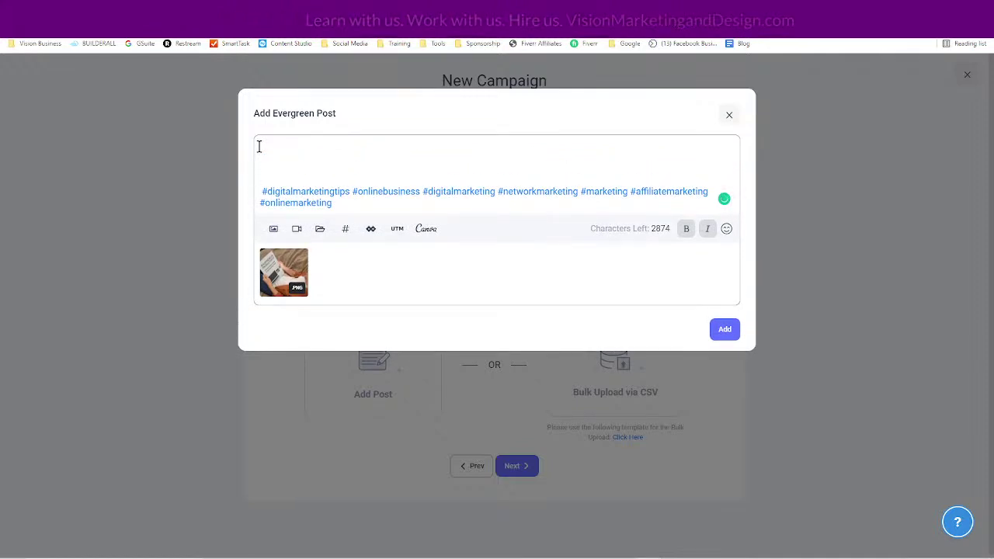
type("Beuibng")
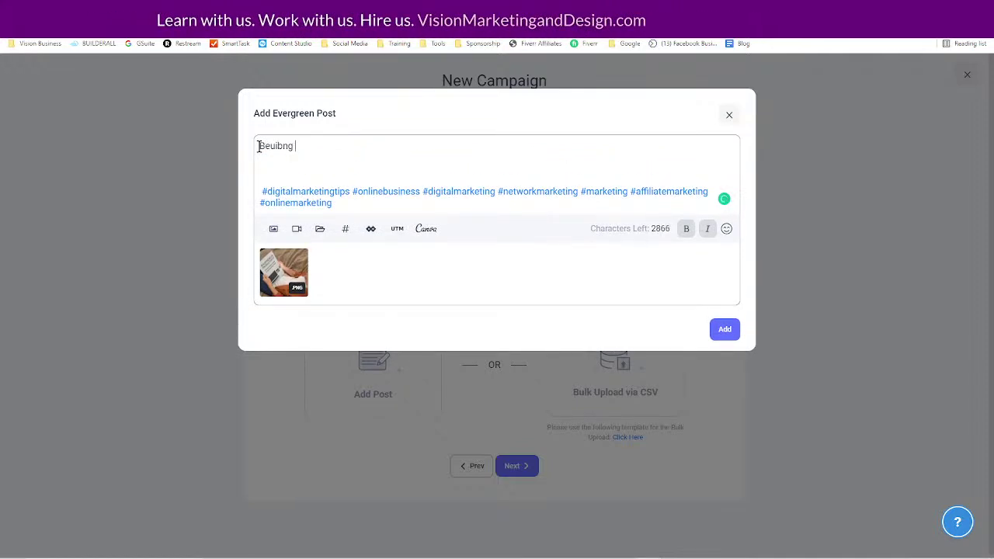
type("ing a sol")
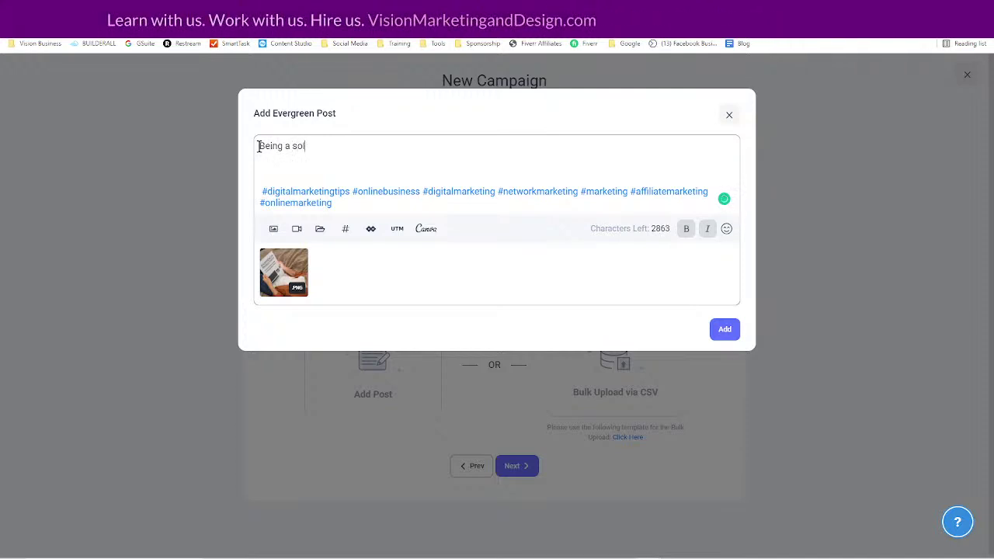
type("orpesneur is jashdfjahsfdlkjhaslkjdfhaskldf")
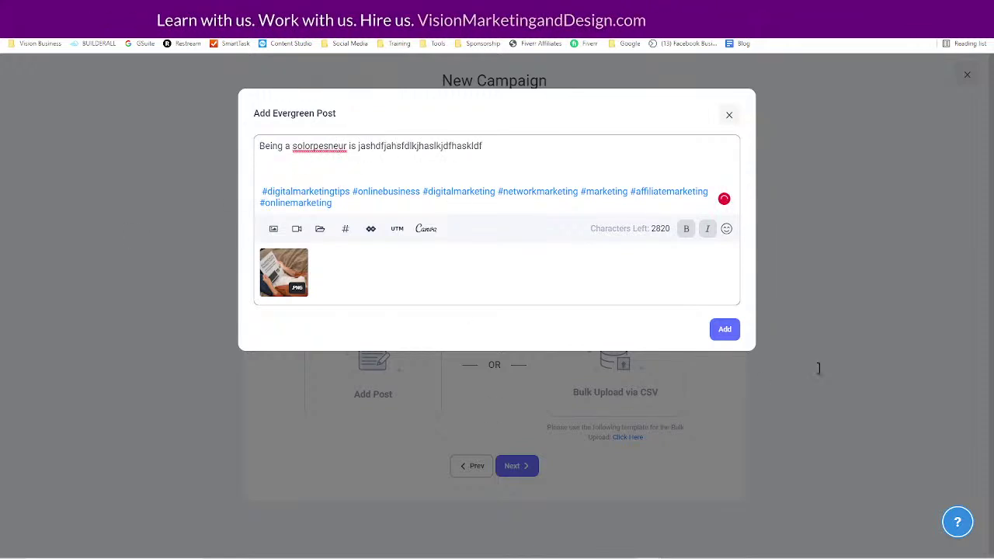
mouse_move(333, 146)
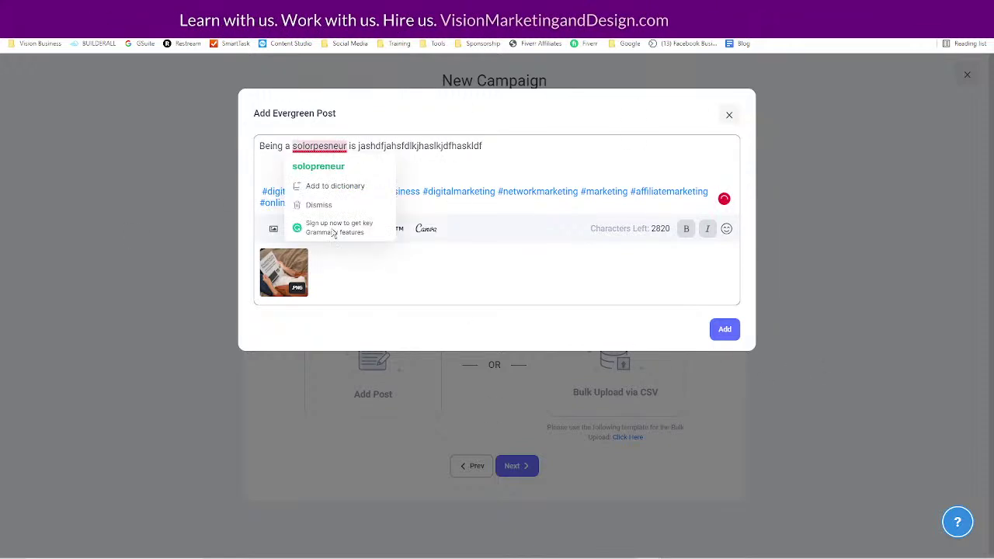
left_click(425, 230)
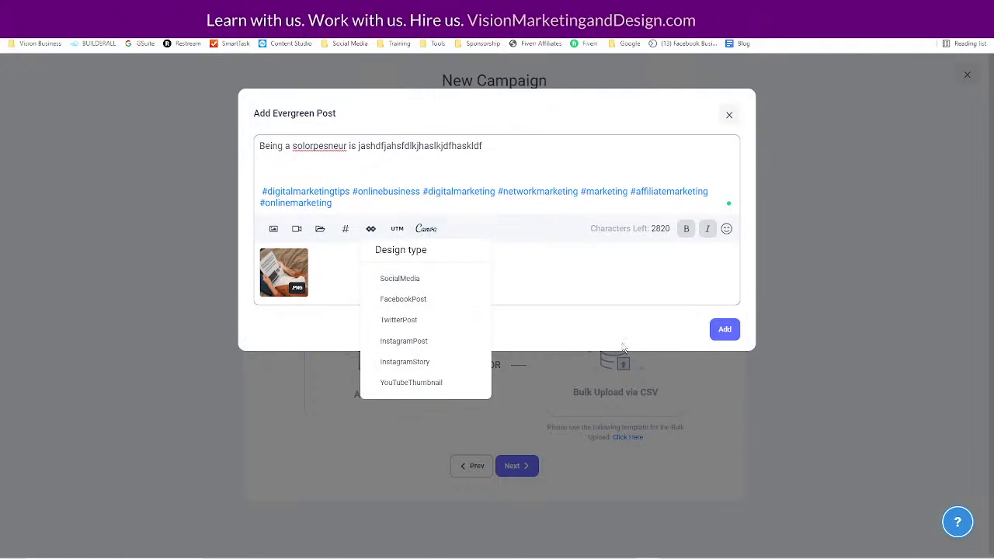
left_click(610, 320)
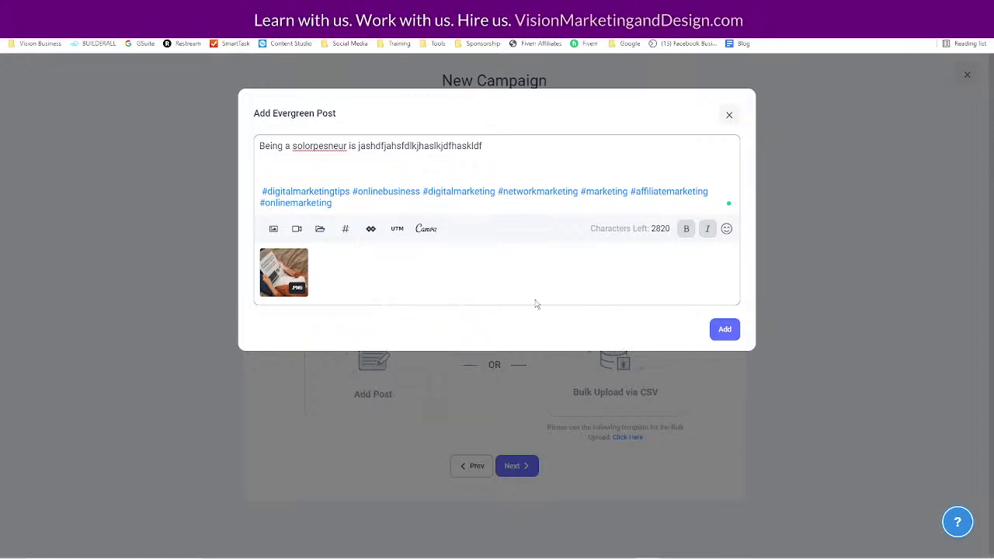
left_click(725, 329)
scroll(846, 326, "down", 3)
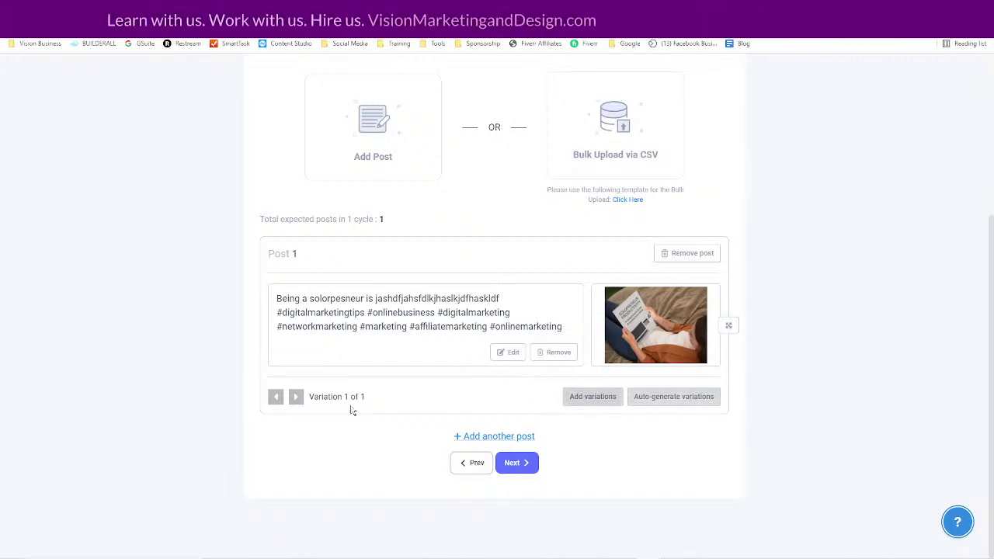
- Add the 100 Click Solo Ads Results image as image-only Post 2
left_click(487, 440)
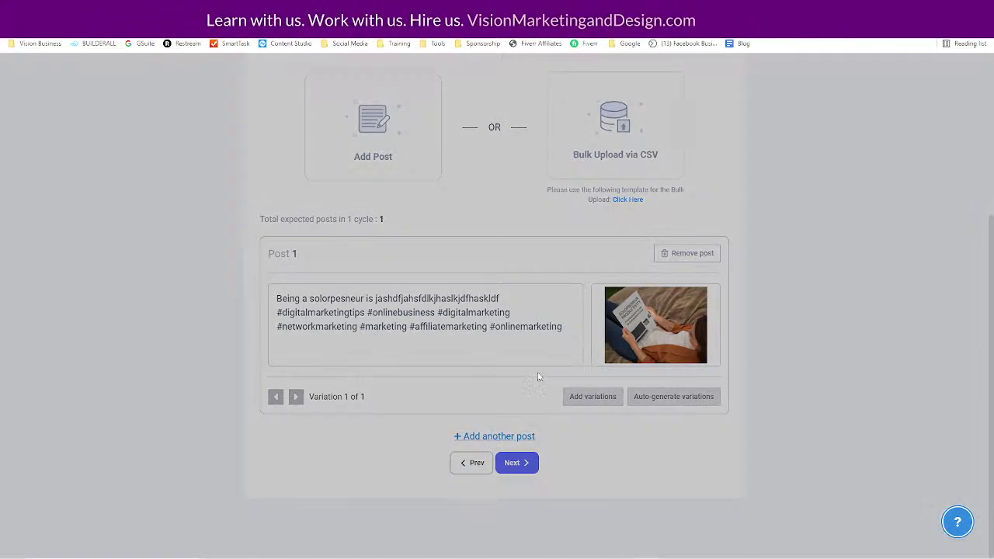
left_click(274, 181)
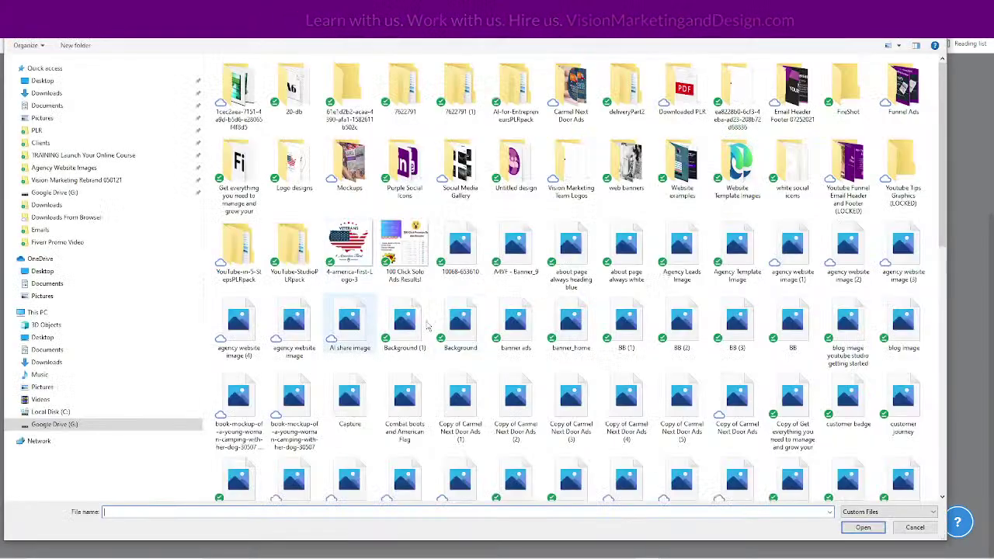
left_click(404, 249)
left_click(863, 528)
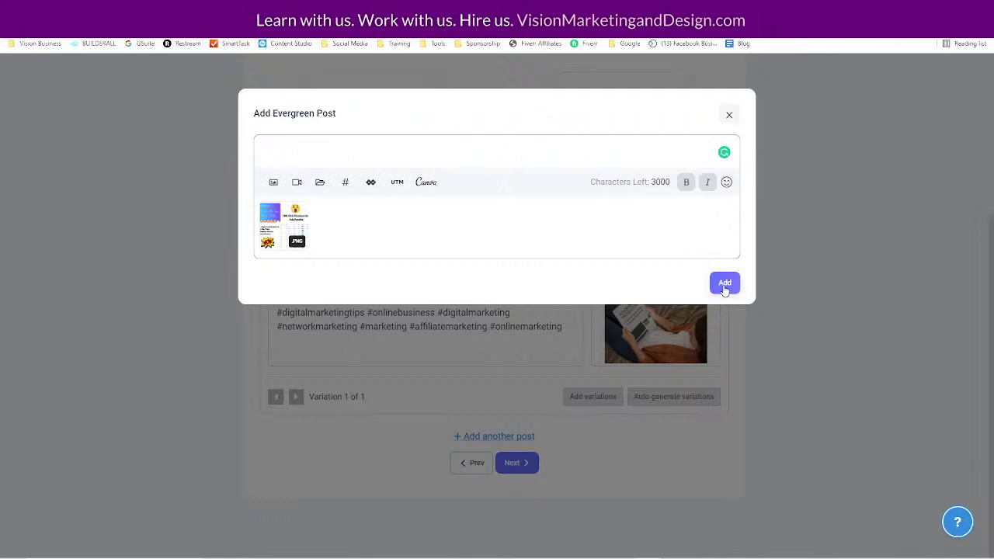
left_click(724, 284)
left_click(472, 439)
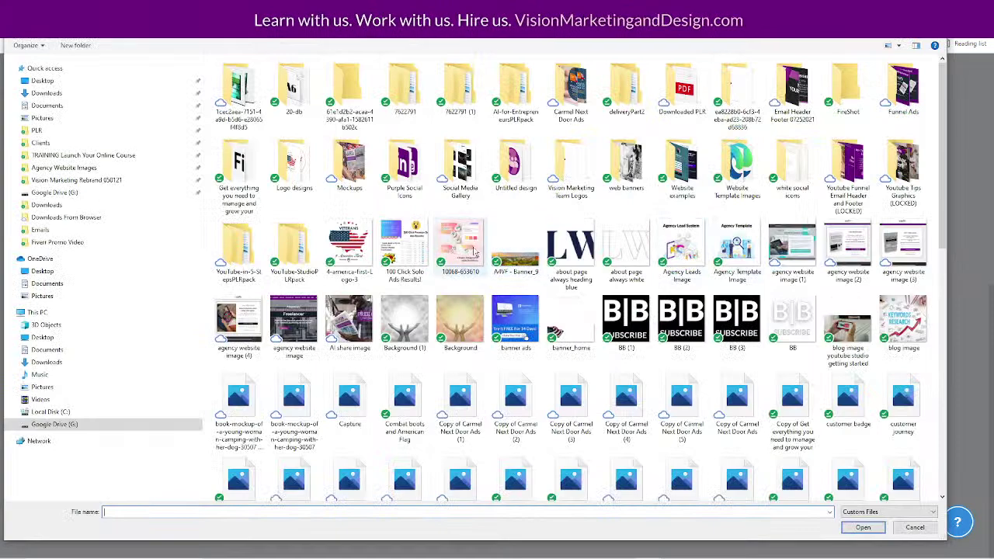
left_click(460, 248)
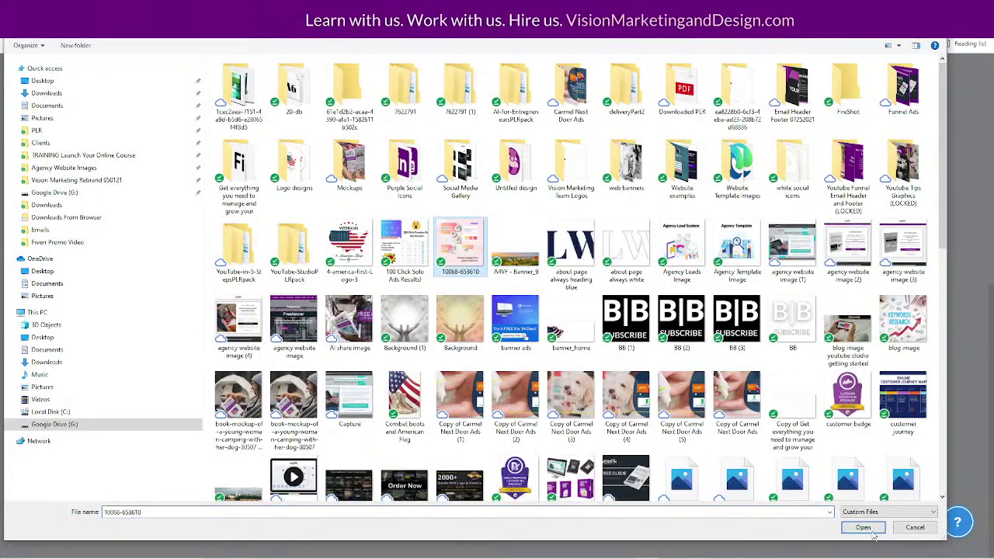
left_click(863, 529)
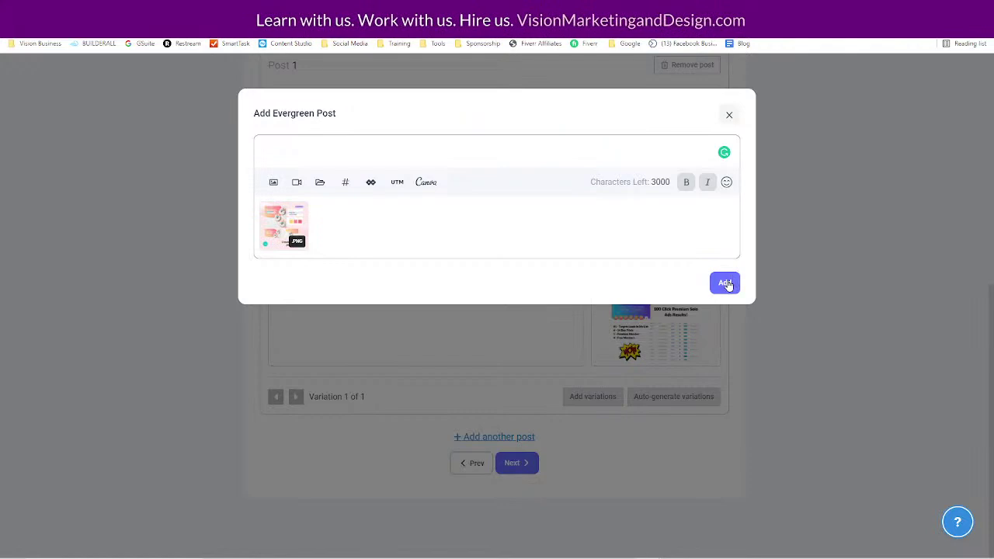
left_click(725, 282)
scroll(846, 380, "down", 3)
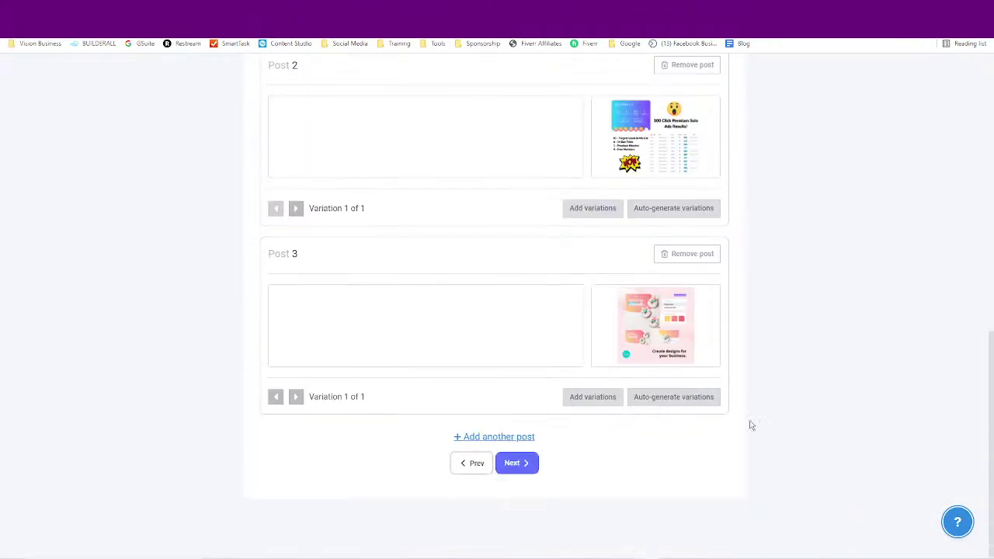
- On Step 3 - Schedule, choose regular-interval posting with weeks as the interval unit
left_click(514, 463)
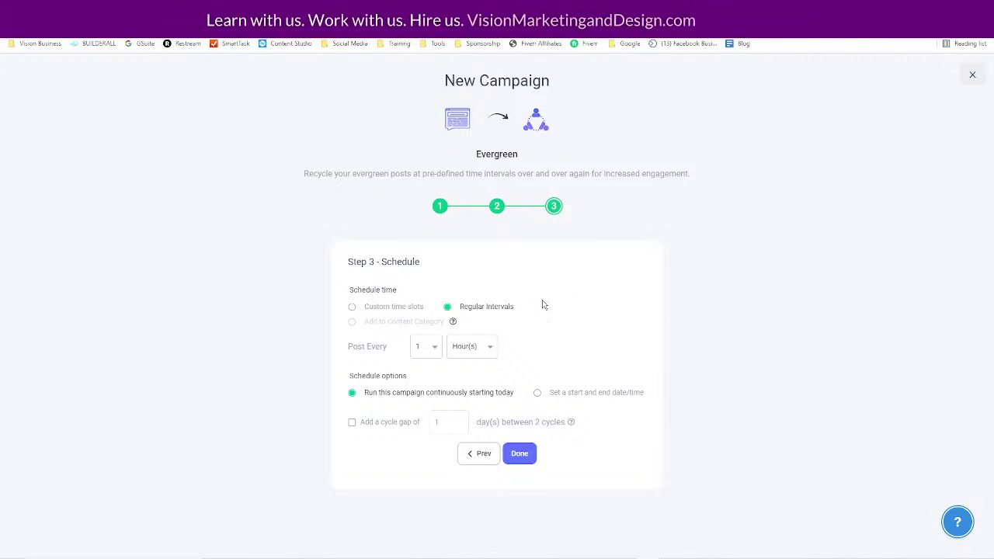
left_click(352, 307)
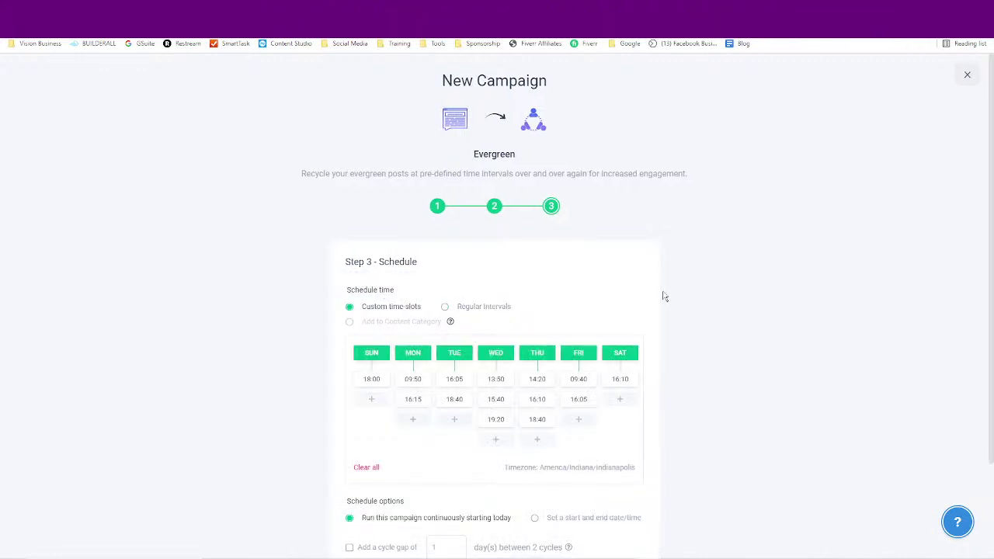
left_click(446, 307)
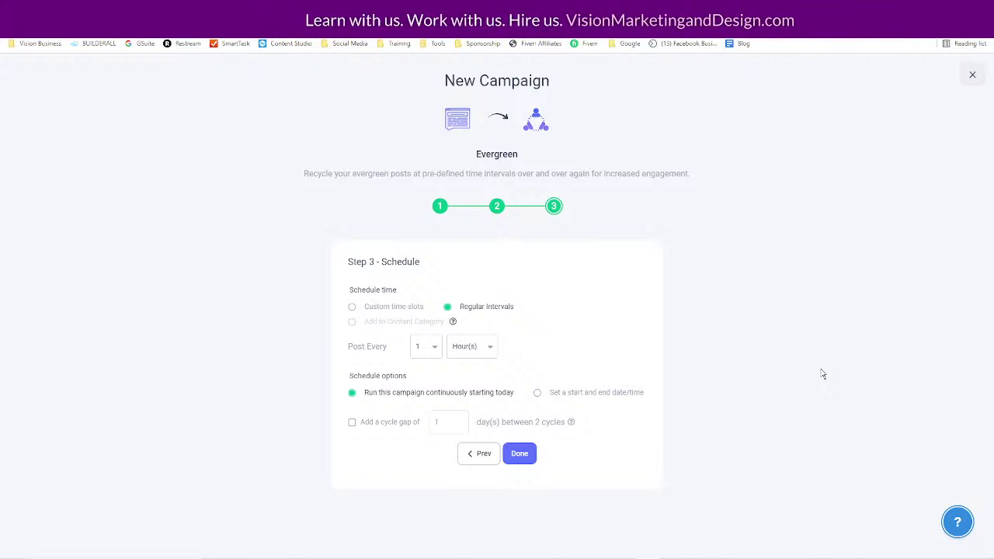
left_click(480, 351)
left_click(473, 383)
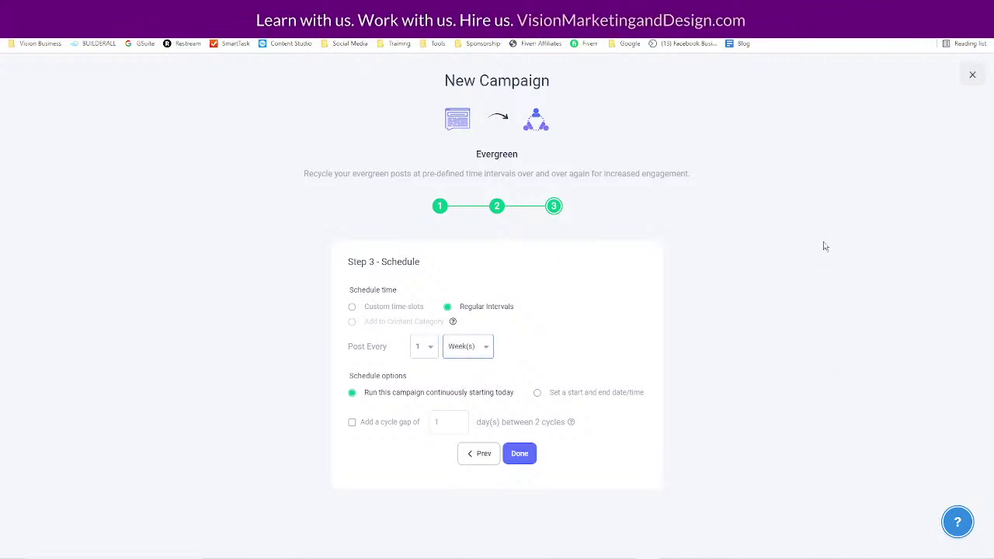
- Set the interval to every 3 weeks, keeping regular intervals after previewing custom time slots
left_click(414, 347)
left_click(465, 378)
left_click(423, 348)
left_click(420, 382)
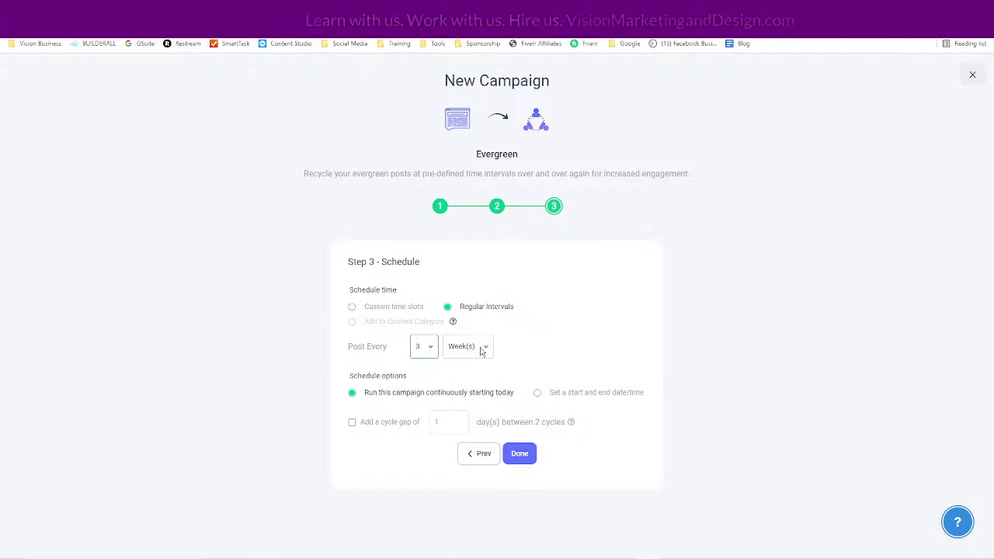
left_click(354, 308)
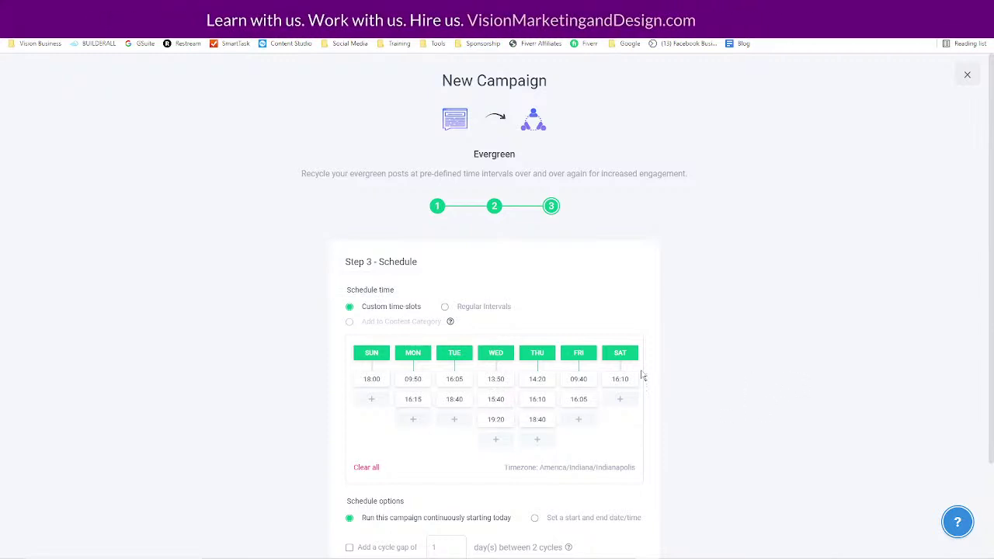
scroll(784, 481, "down", 3)
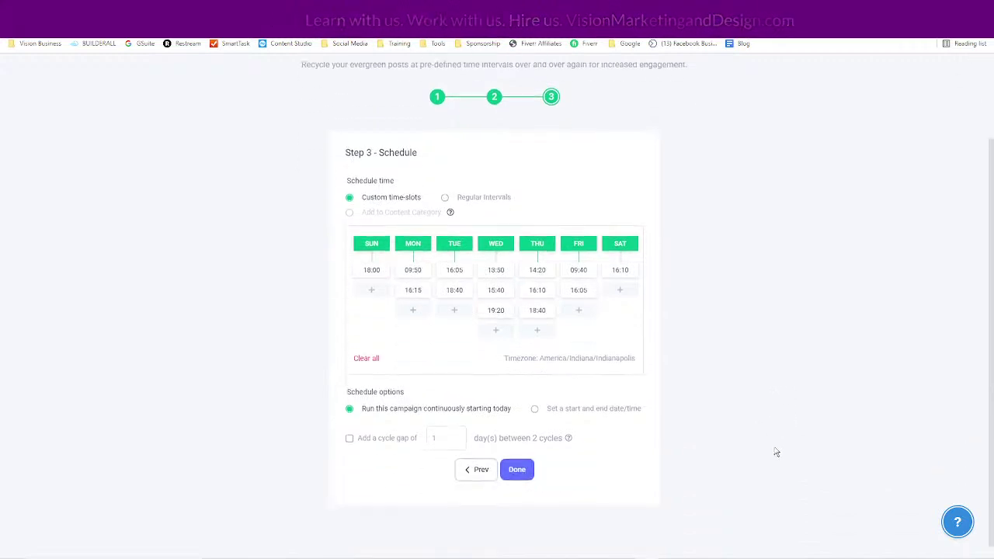
left_click(444, 191)
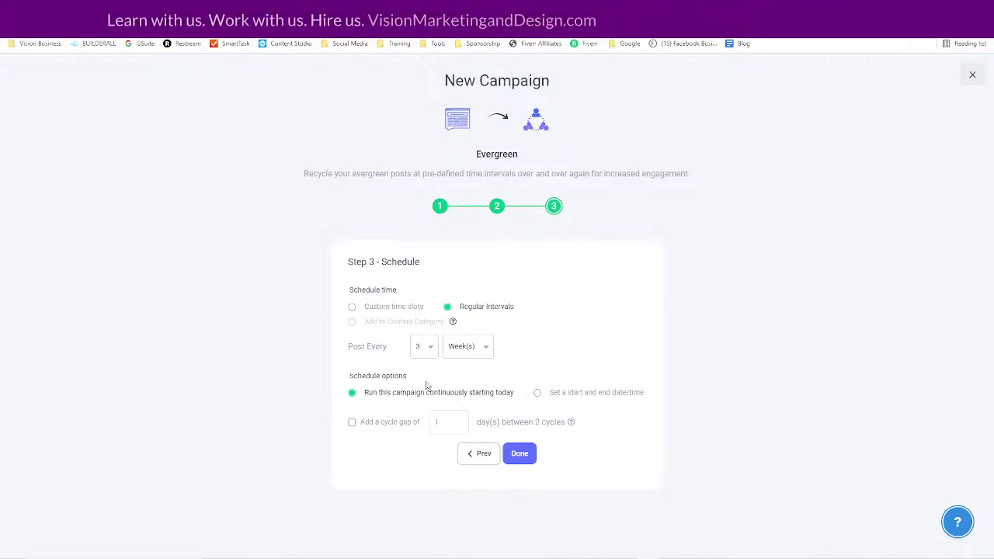
- Set the campaign to run July 26 to July 28, 2021, then close the setup
left_click(543, 393)
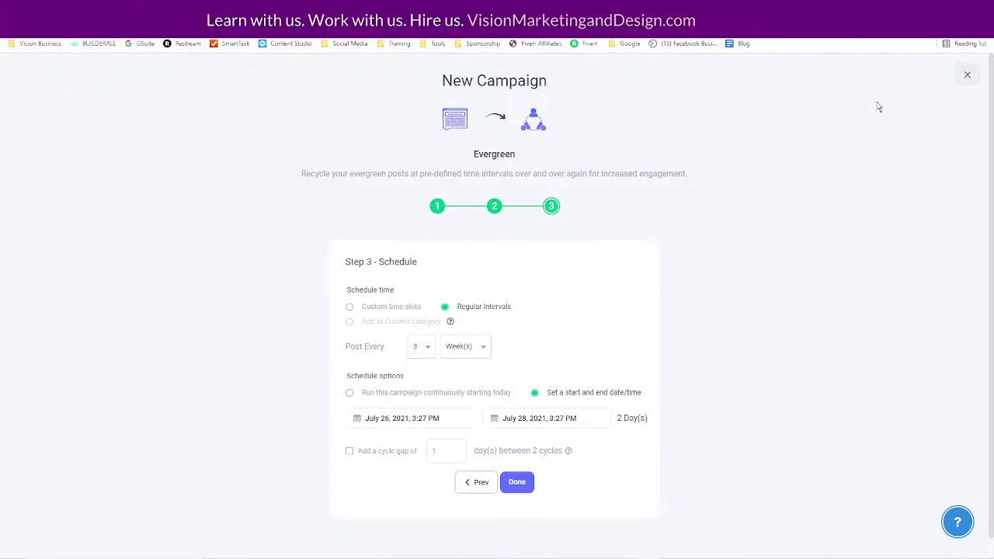
left_click(967, 75)
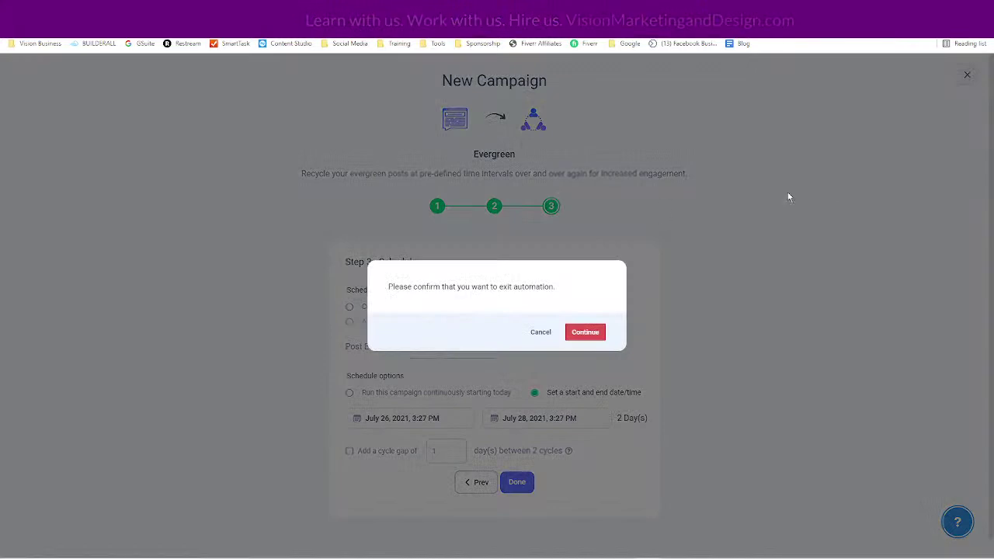
- Confirm exiting the unfinished Branded Images campaign to return to Automation Recipes
left_click(575, 335)
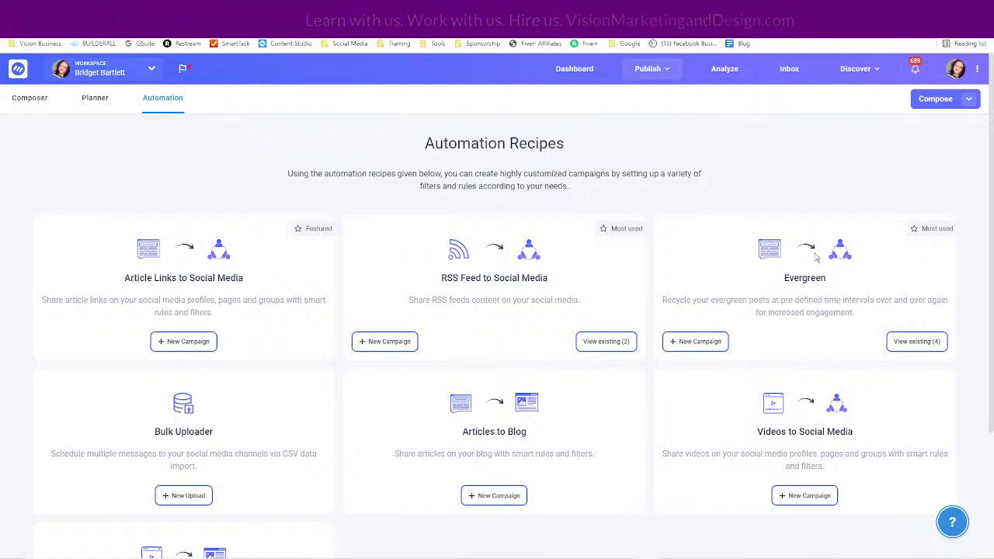
- List the four existing Evergreen campaigns: Branded Quotes, Advertisements, Template Videos and Blogs w/ Images
left_click(907, 343)
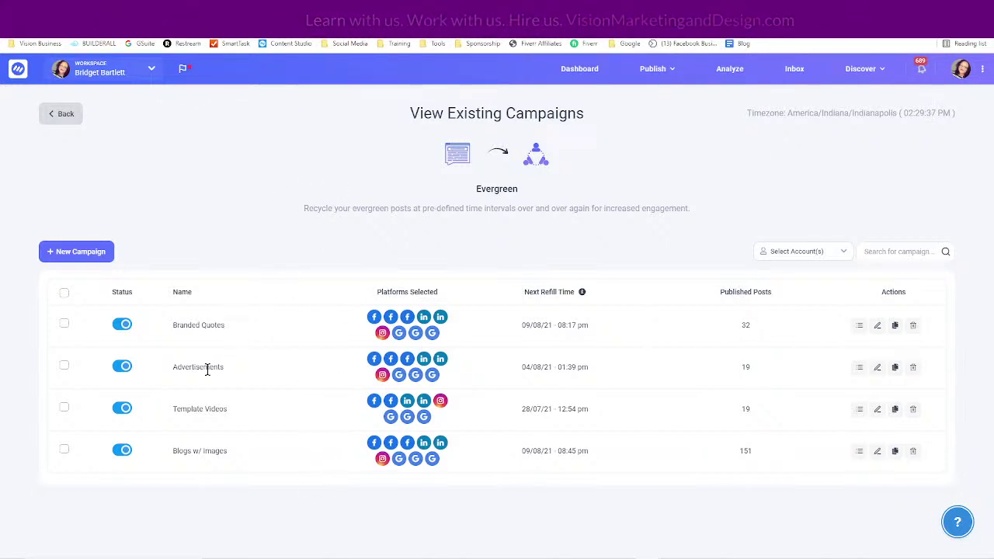
- Open the Advertisements campaign's Step 2 content and scroll down through its 49 posts
left_click(877, 369)
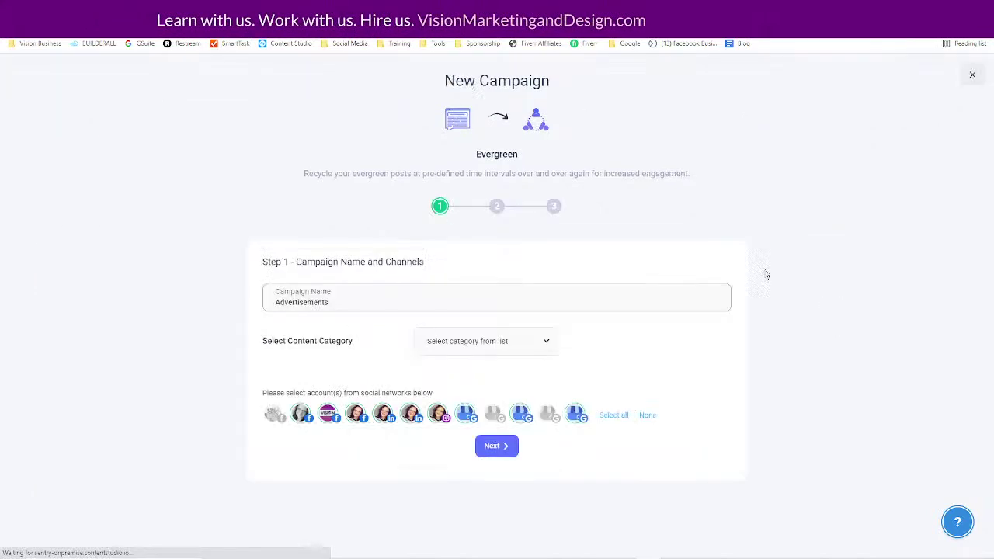
left_click(498, 446)
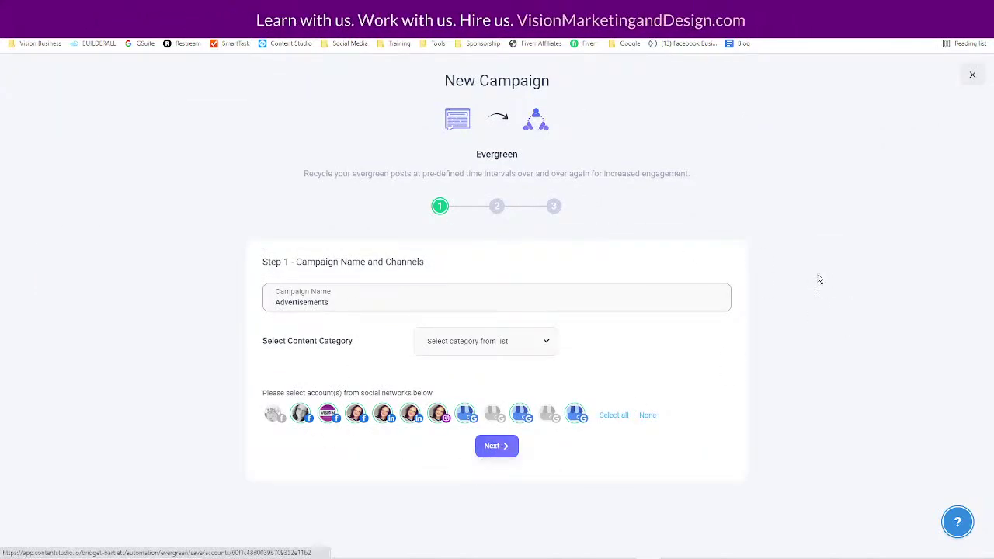
scroll(855, 284, "down", 1)
scroll(857, 286, "down", 3)
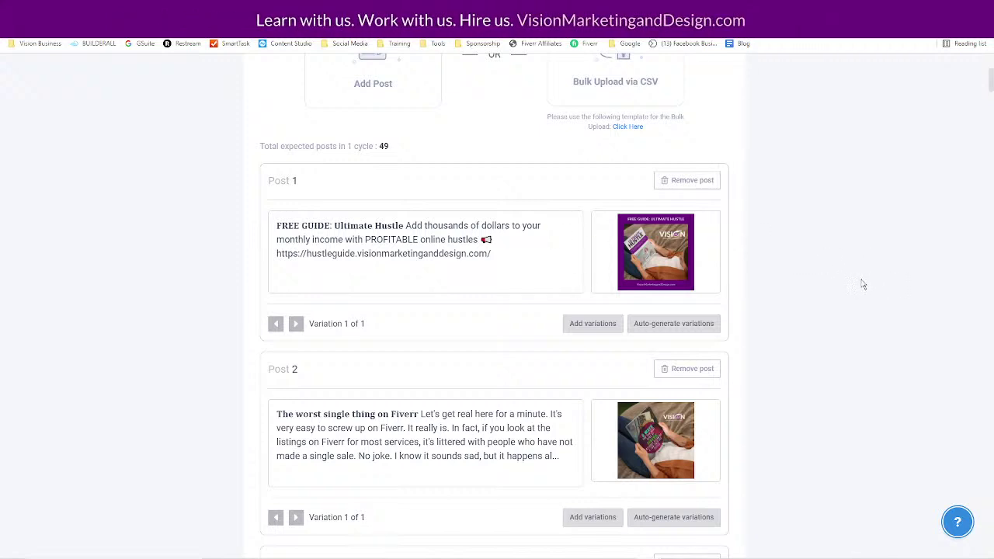
scroll(861, 282, "down", 1)
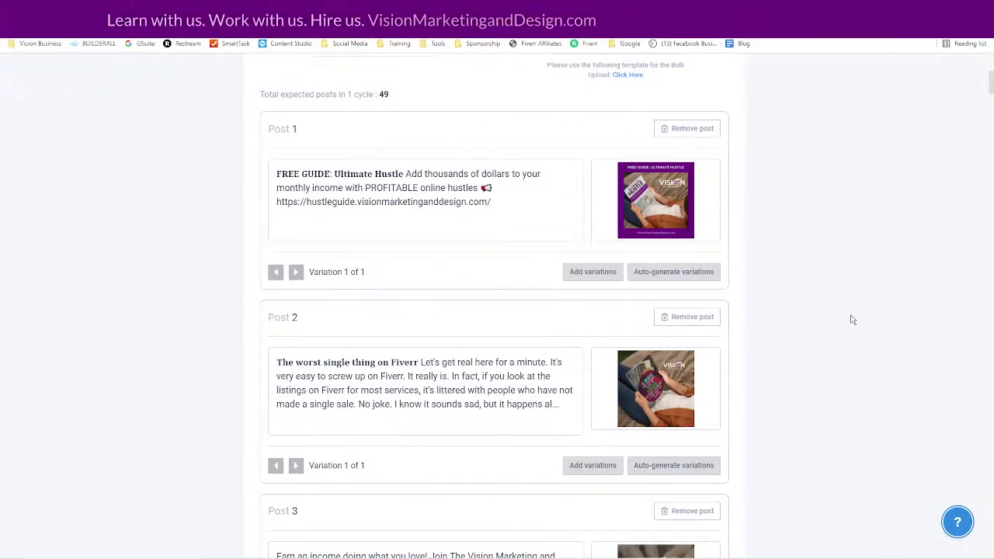
scroll(852, 319, "down", 4)
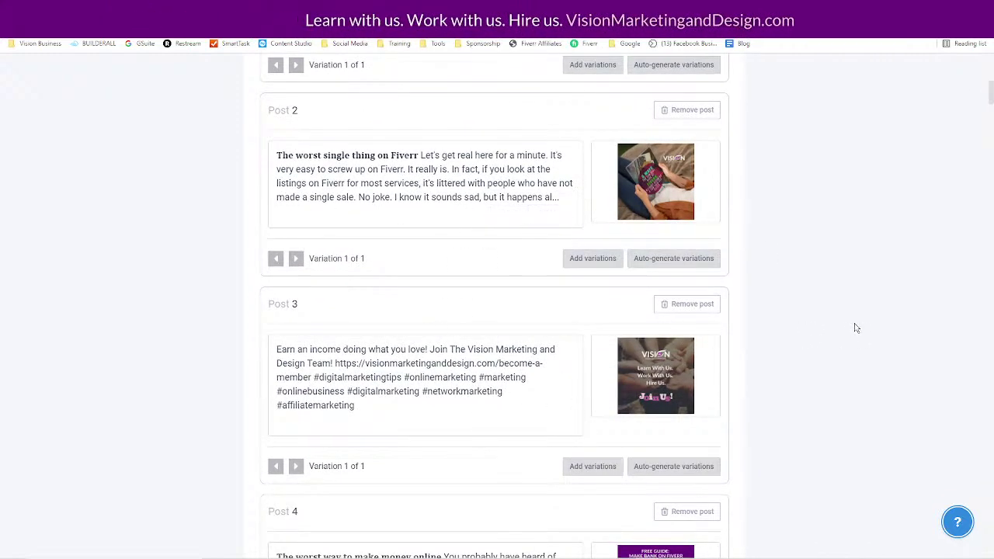
scroll(852, 329, "down", 5)
scroll(785, 355, "down", 12)
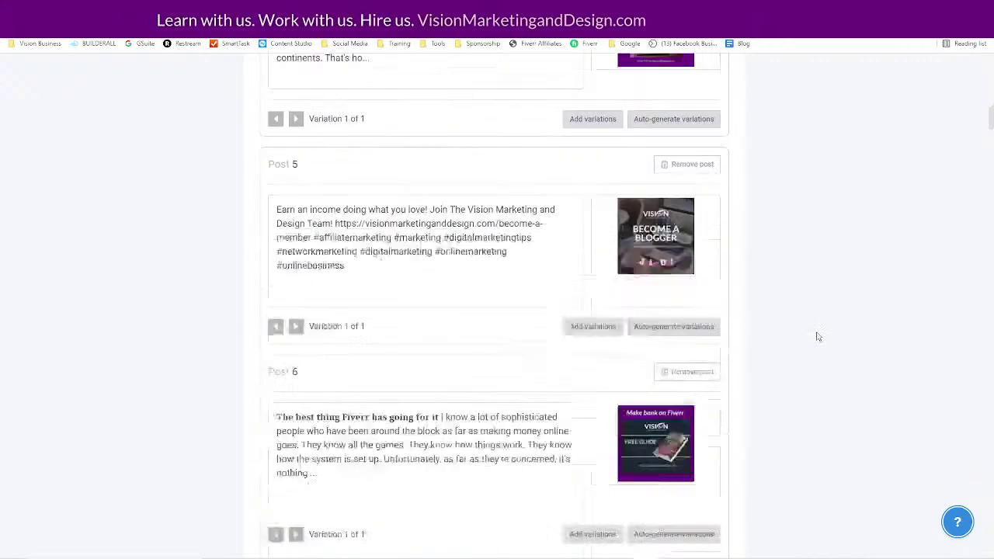
scroll(790, 342, "down", 3)
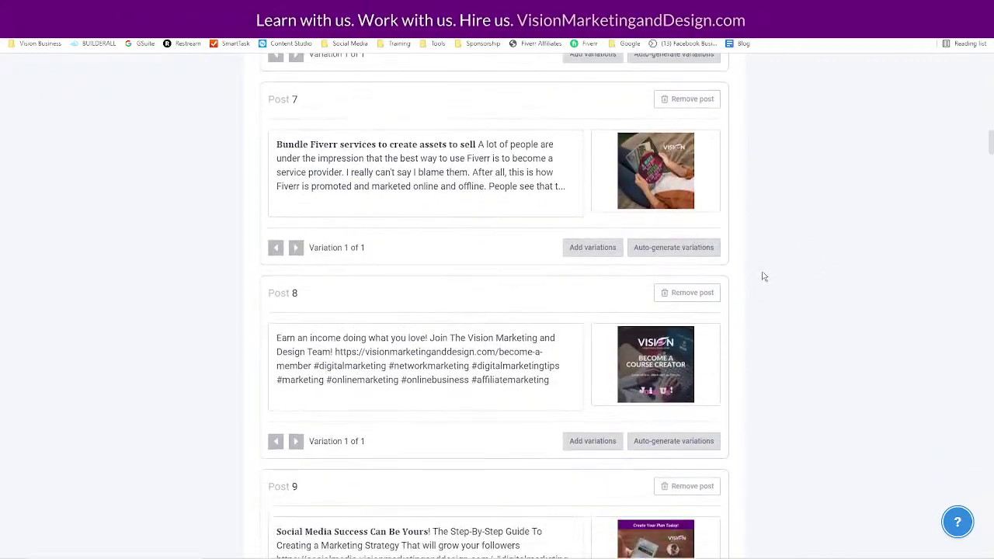
scroll(766, 283, "down", 6)
scroll(770, 291, "down", 7)
scroll(765, 295, "down", 8)
scroll(760, 296, "down", 12)
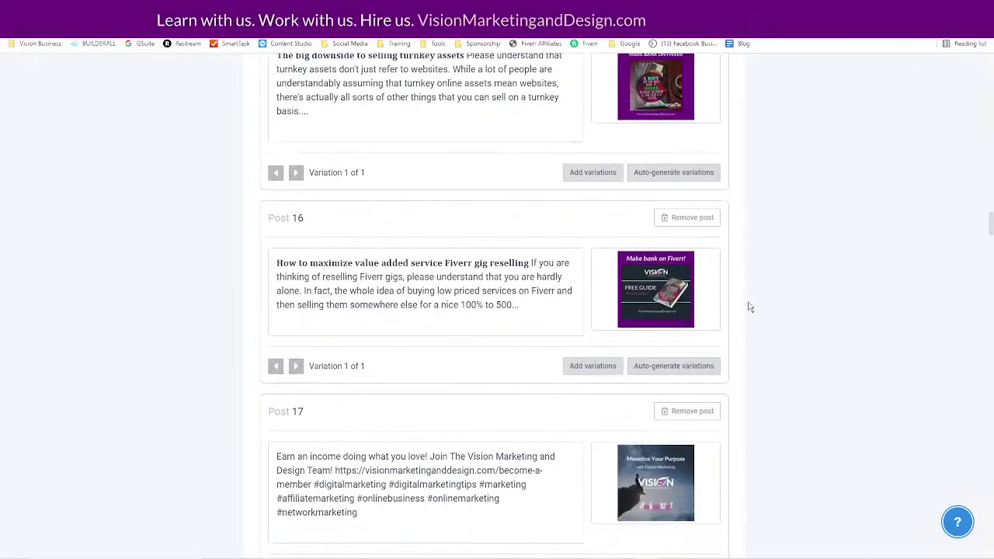
scroll(748, 308, "down", 10)
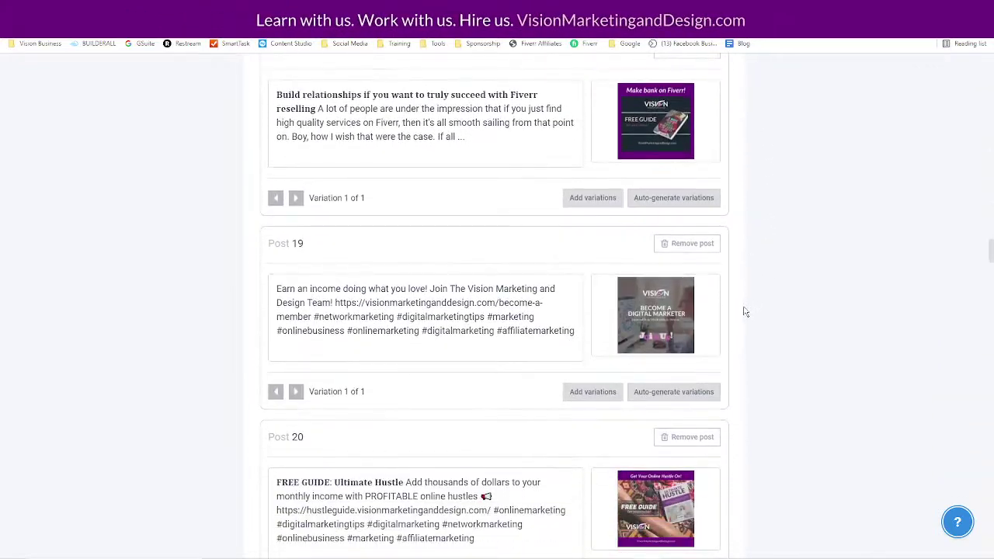
scroll(755, 322, "down", 3)
scroll(758, 322, "down", 20)
scroll(775, 332, "down", 20)
scroll(810, 334, "down", 20)
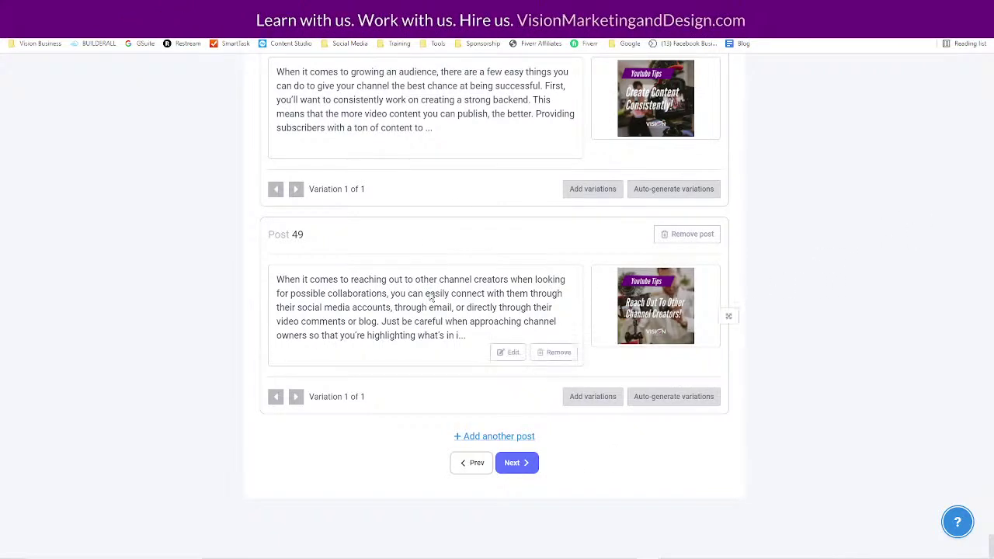
- Scroll back up to Post 1, 'FREE GUIDE: Ultimate Hustle', at the top of the content list
scroll(440, 247, "up", 3)
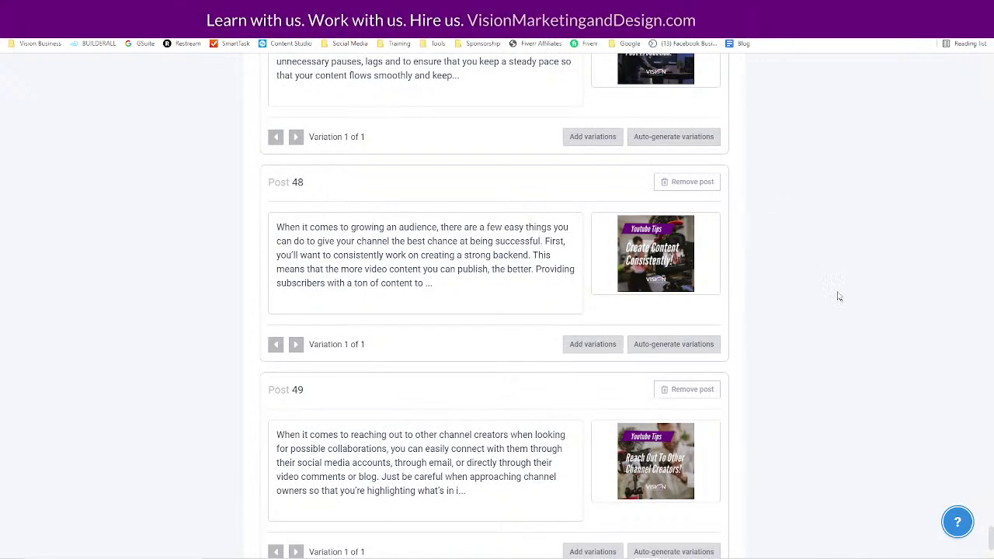
scroll(886, 318, "up", 4)
scroll(872, 289, "up", 4)
scroll(865, 257, "up", 5)
scroll(876, 283, "down", 9)
scroll(875, 283, "down", 5)
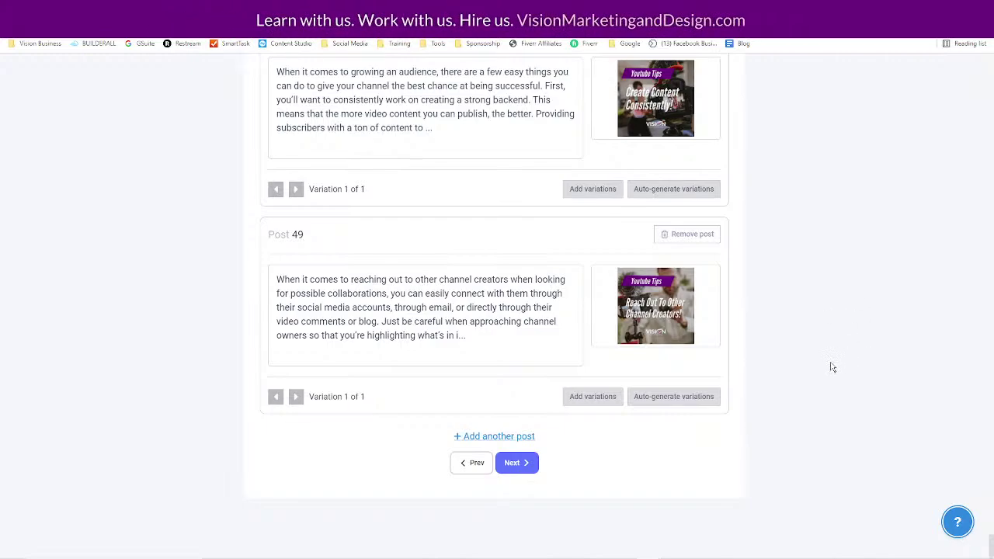
scroll(832, 367, "up", 12)
scroll(839, 361, "up", 12)
scroll(845, 355, "up", 12)
scroll(843, 357, "up", 12)
scroll(843, 361, "up", 1)
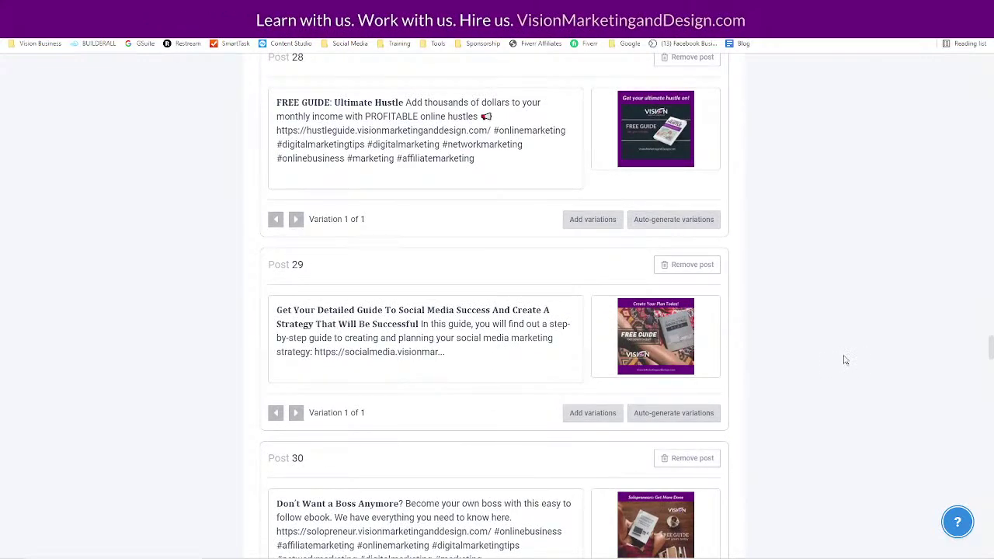
scroll(843, 357, "up", 4)
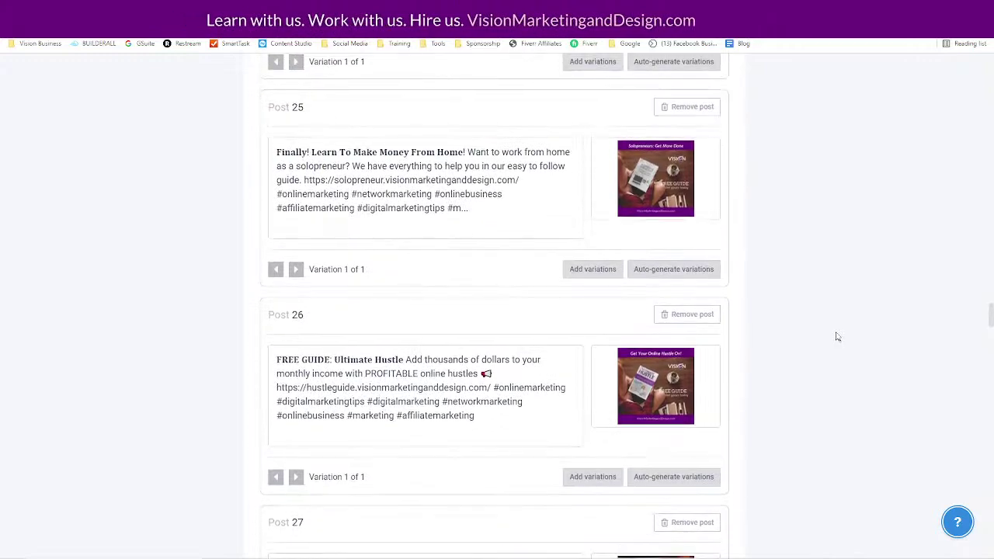
scroll(852, 352, "up", 20)
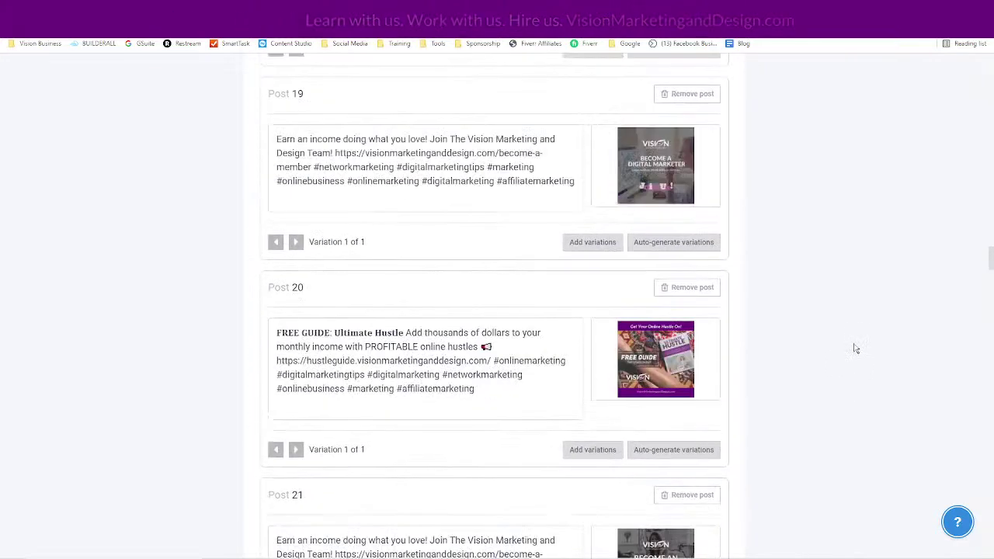
scroll(852, 342, "up", 6)
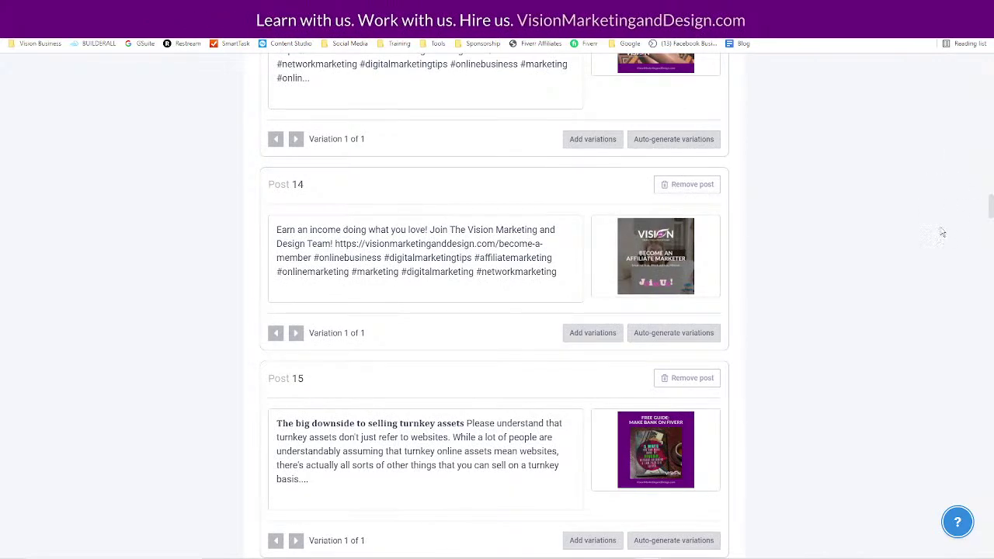
scroll(855, 233, "up", 20)
scroll(854, 238, "up", 13)
scroll(857, 236, "up", 1)
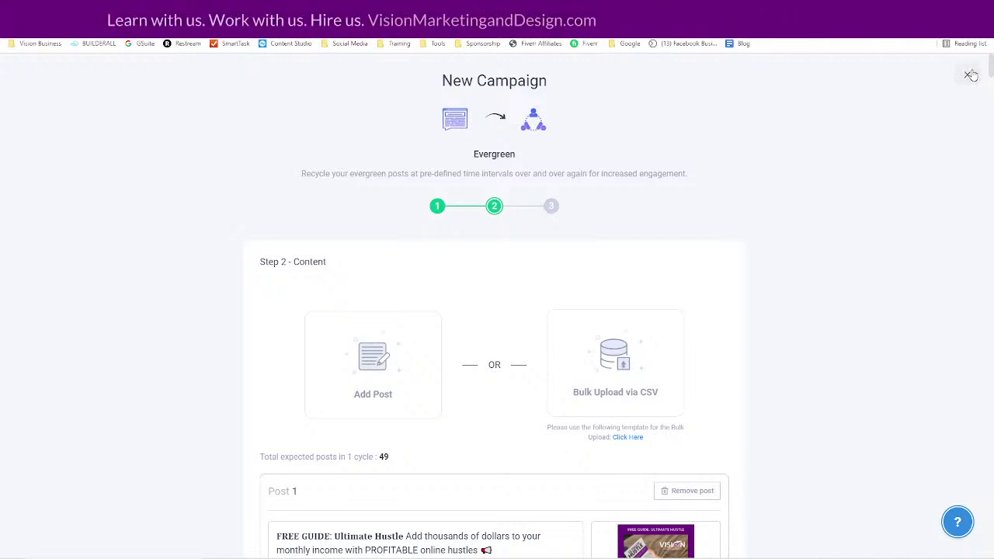
- Close the Advertisements campaign editor without saving and return to Automation Recipes
left_click(968, 75)
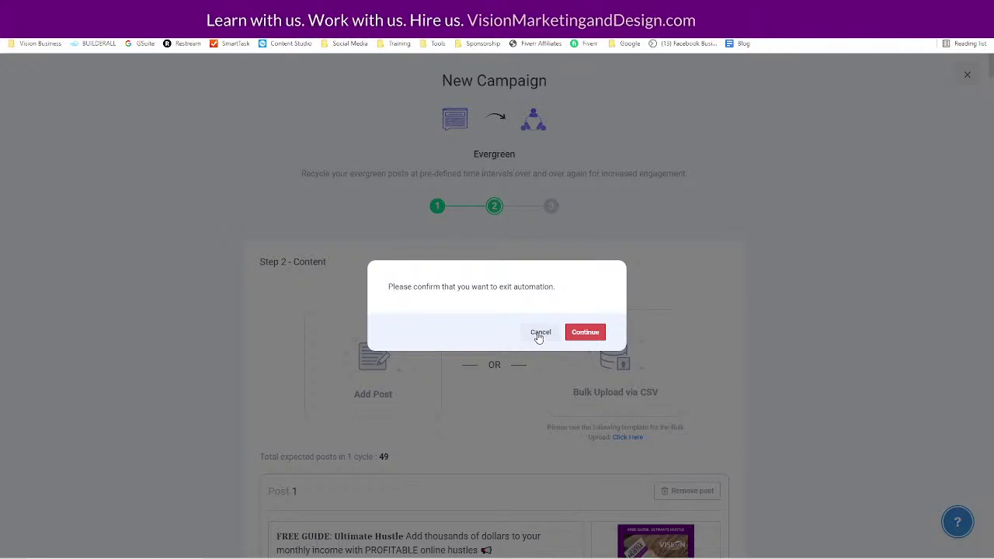
left_click(588, 333)
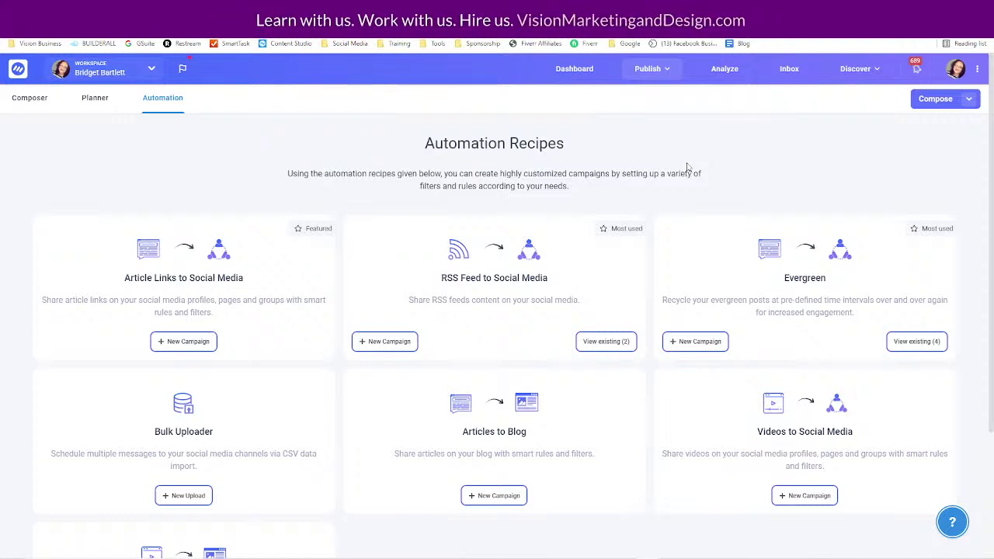
- Reopen the list of the 4 existing Evergreen campaigns from Automation Recipes
left_click_drag(681, 300, 692, 300)
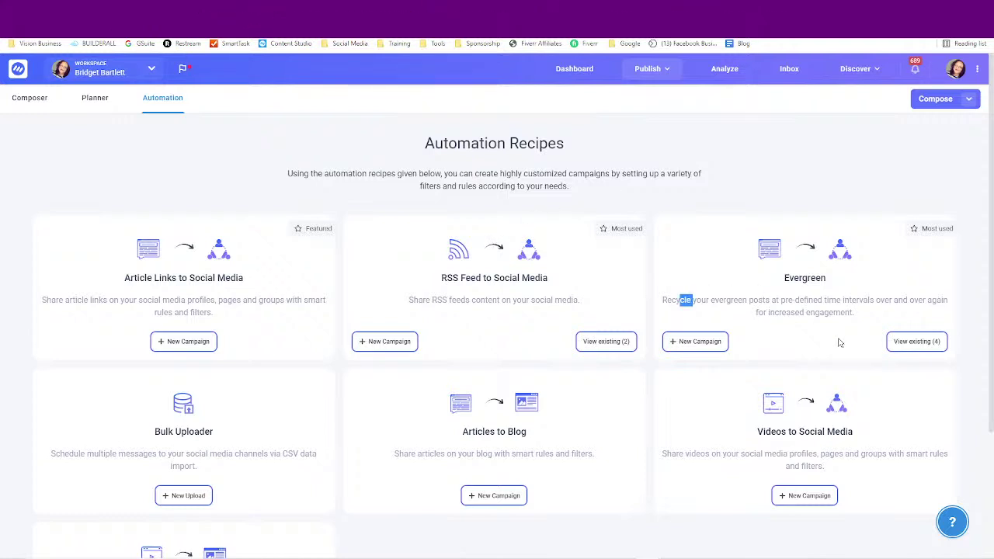
left_click(917, 342)
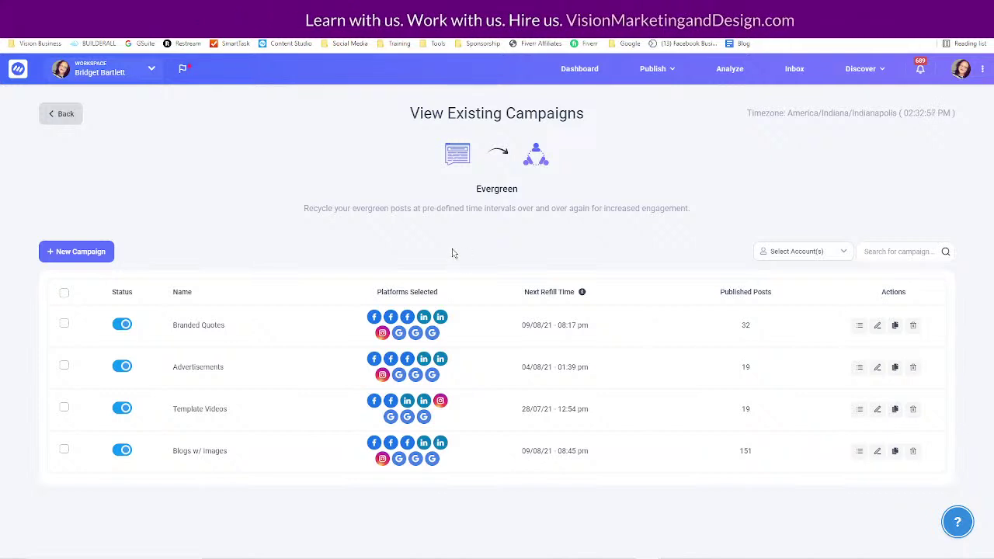
- Open the Facebook news feed in a new tab via the Social Media bookmark My Timeline
key("ctrl+t")
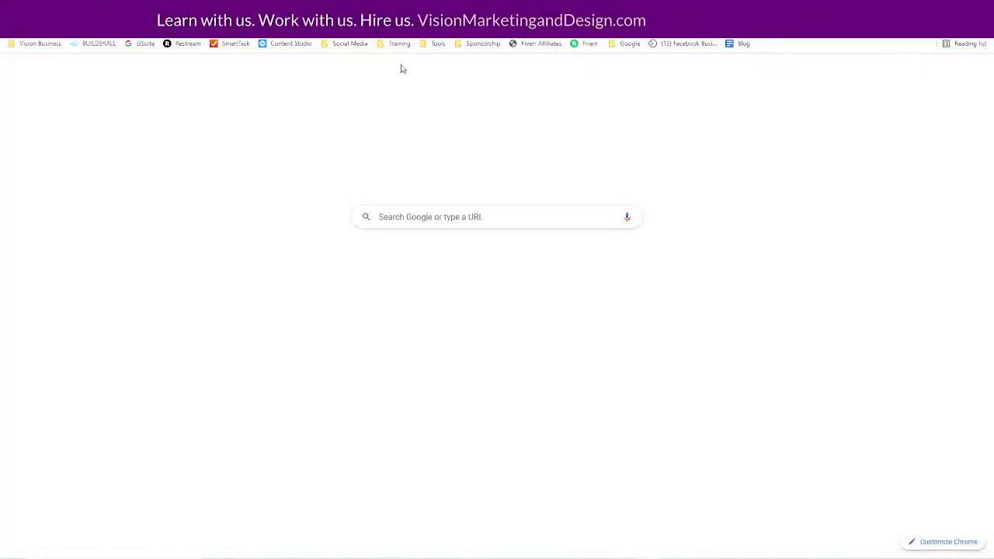
left_click(349, 43)
left_click(345, 60)
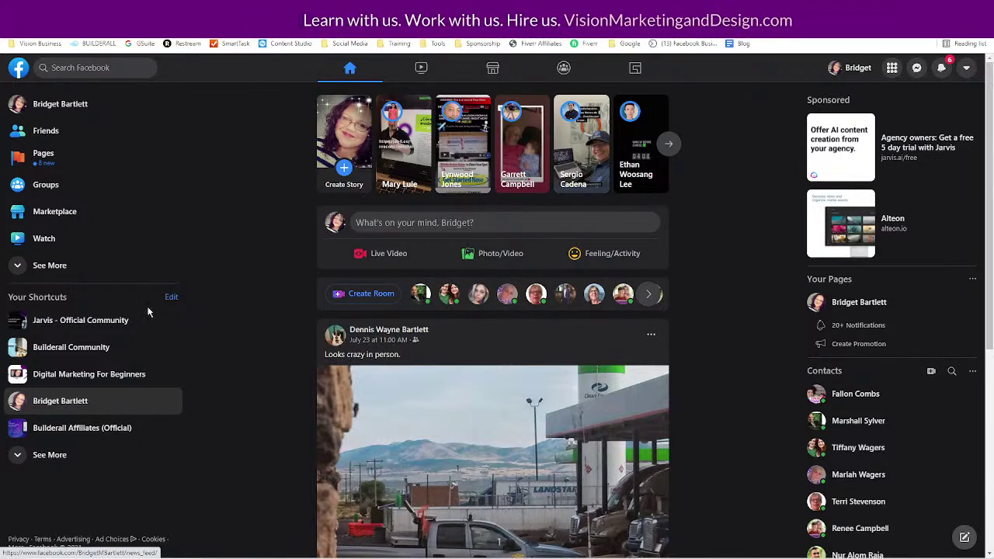
left_click(68, 408)
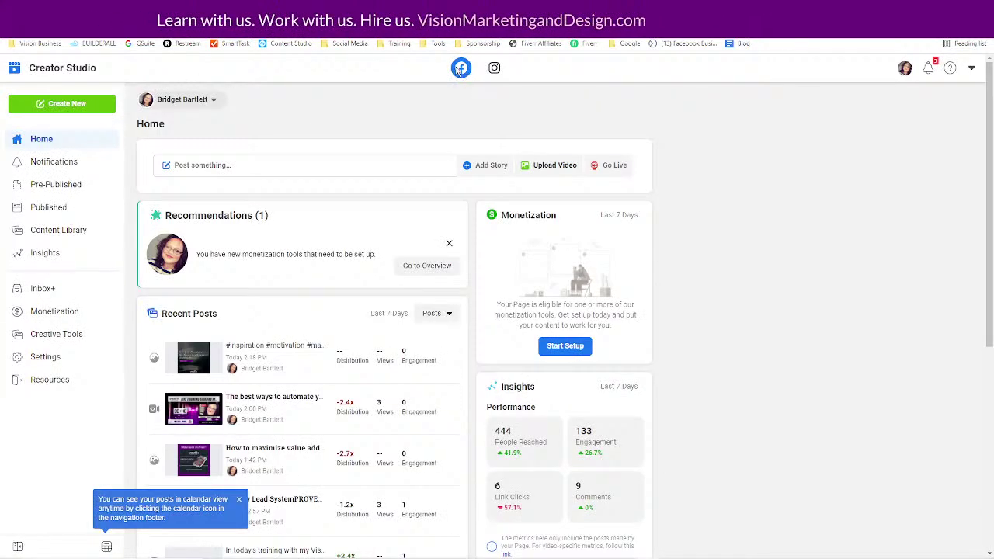
left_click(905, 71)
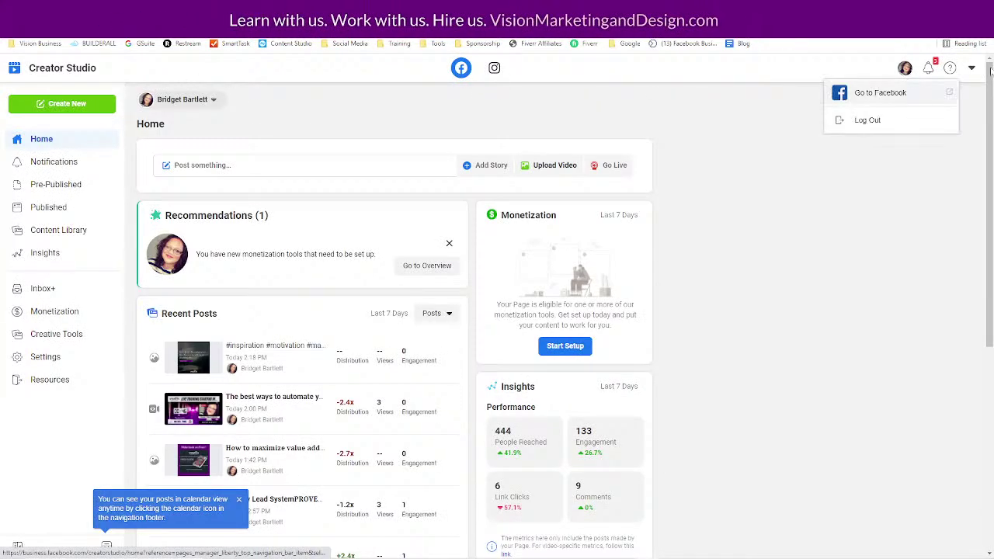
left_click(886, 92)
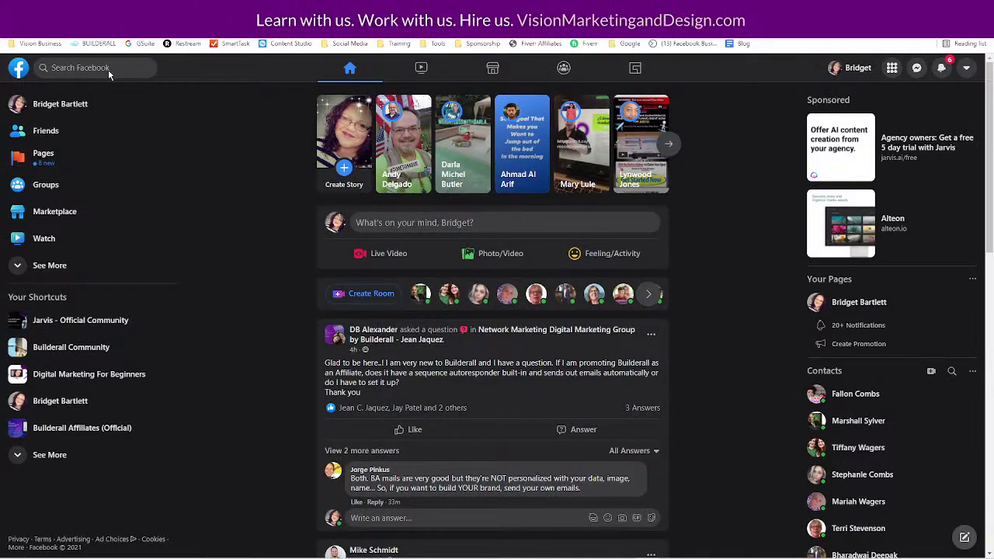
- Search Facebook for the owner's business page name, filter to Pages, and open the page
left_click(107, 68)
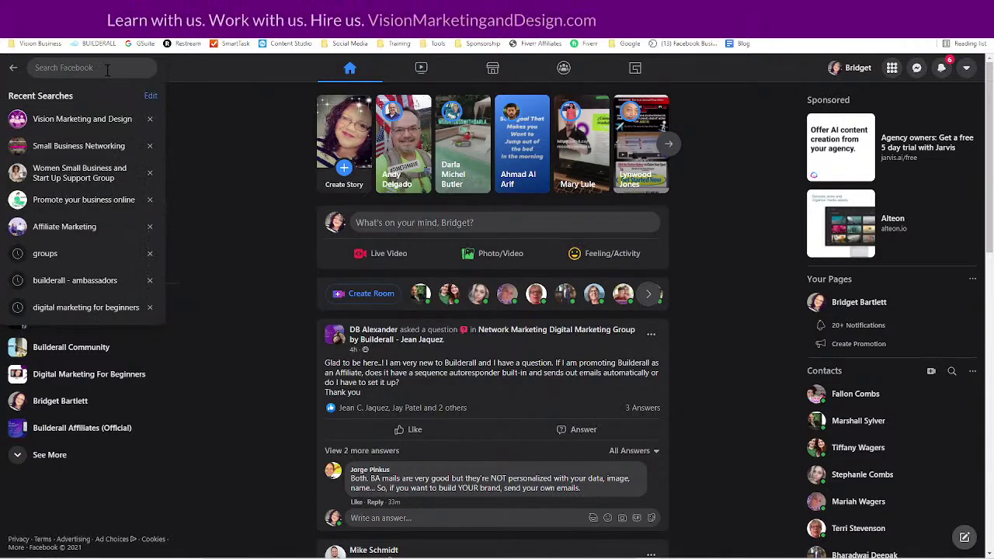
type("bridget bartk")
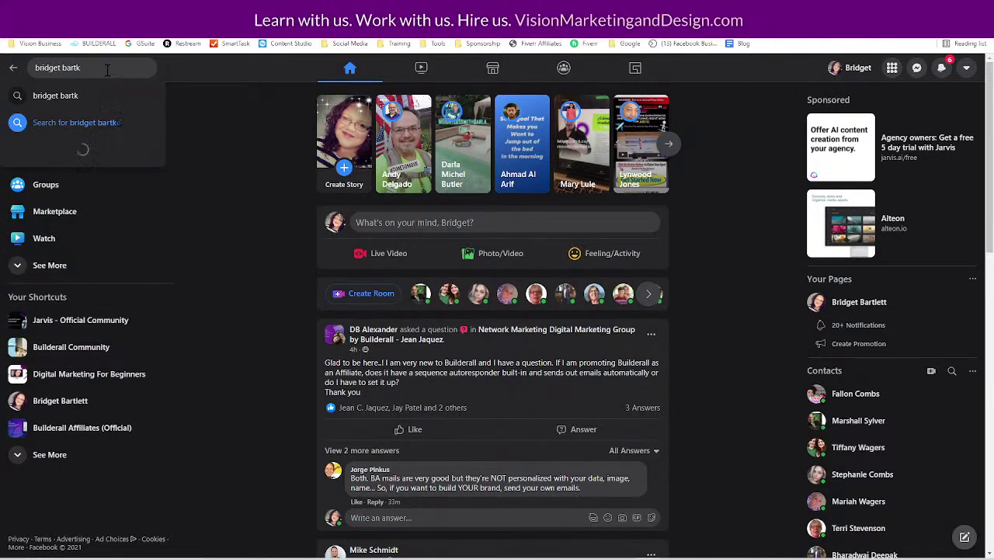
key("BackSpace")
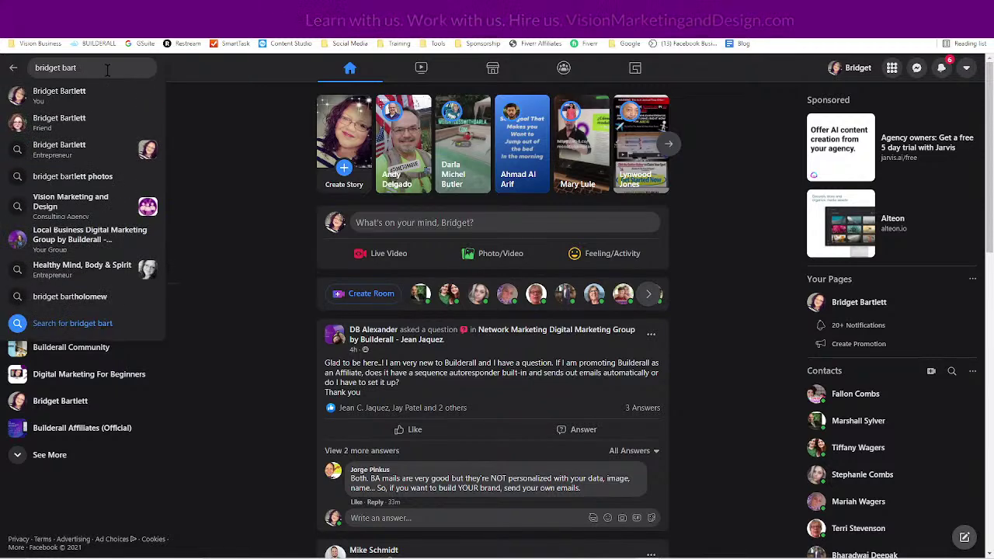
type("lett")
key("Return")
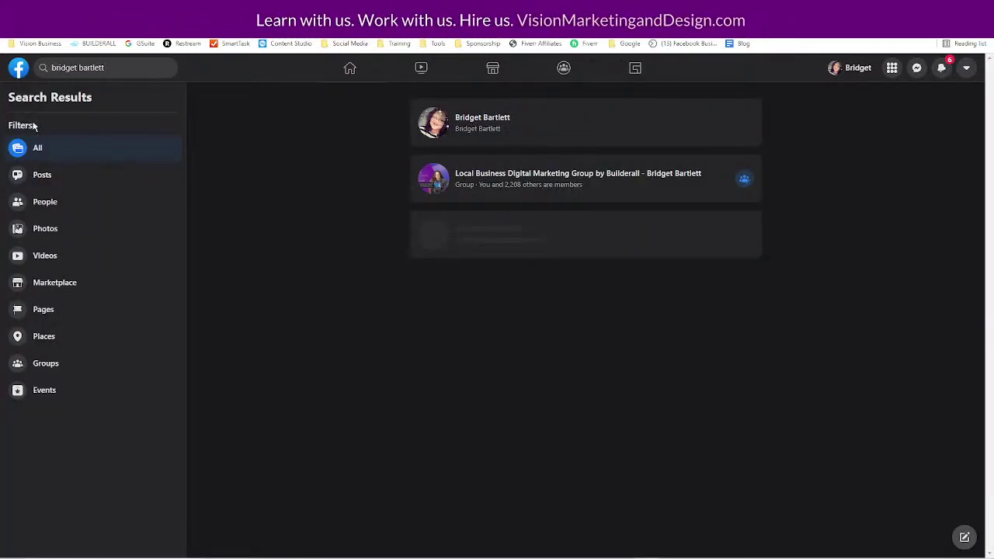
left_click(37, 310)
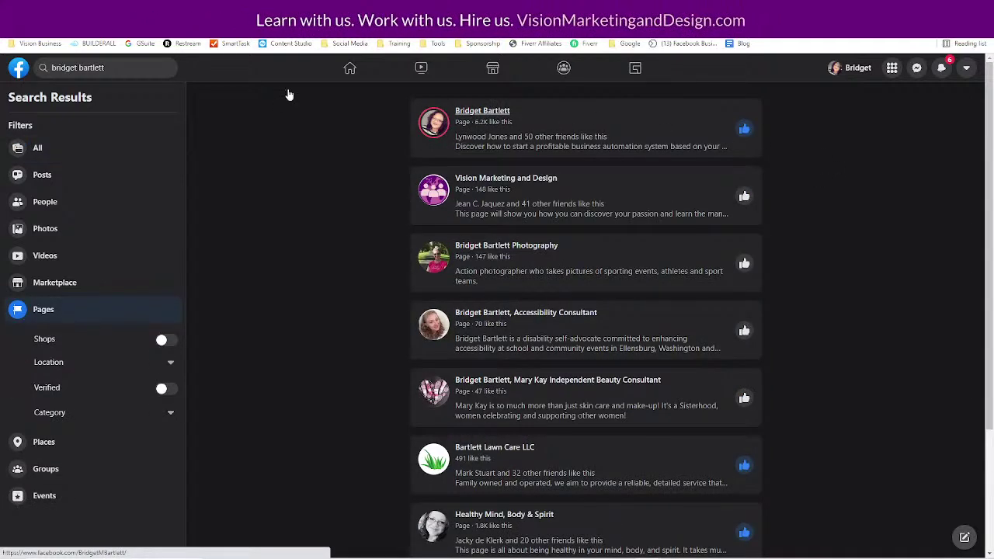
left_click(480, 112)
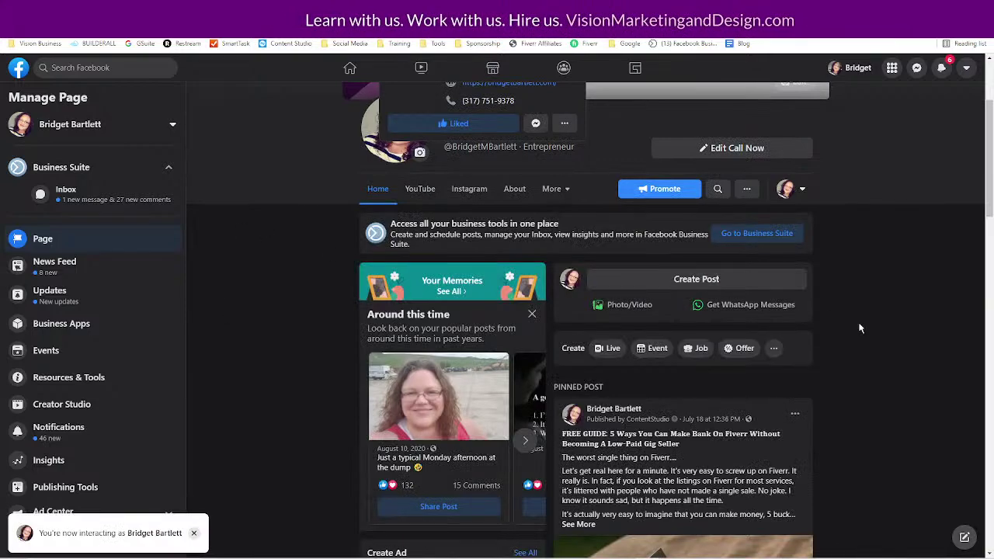
scroll(863, 326, "down", 1)
scroll(868, 339, "down", 3)
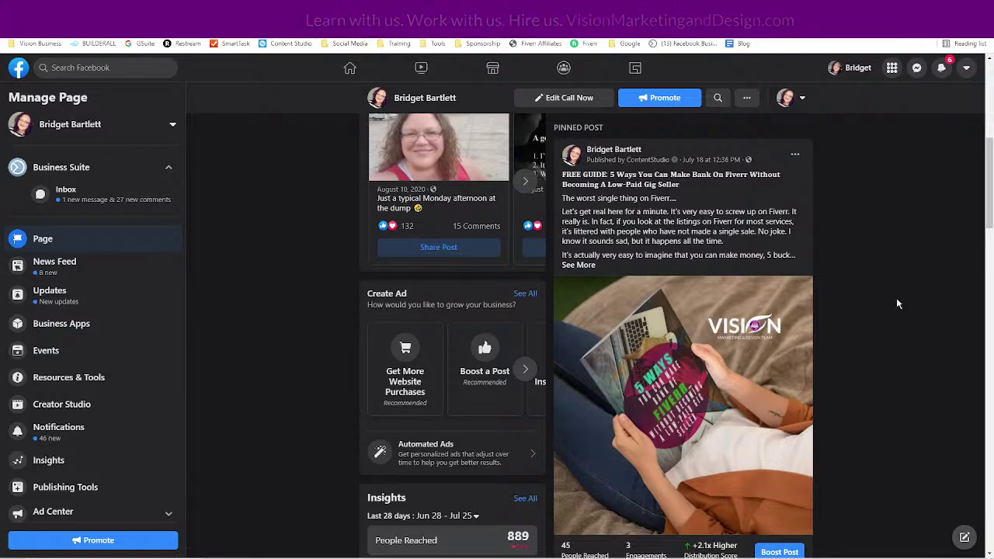
scroll(878, 334, "up", 1)
scroll(876, 331, "down", 1)
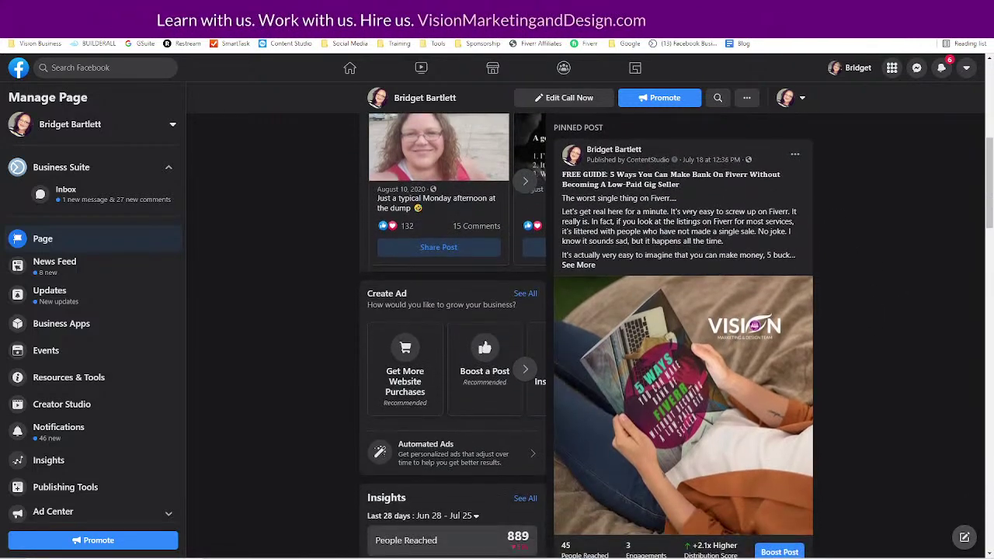
scroll(874, 366, "down", 5)
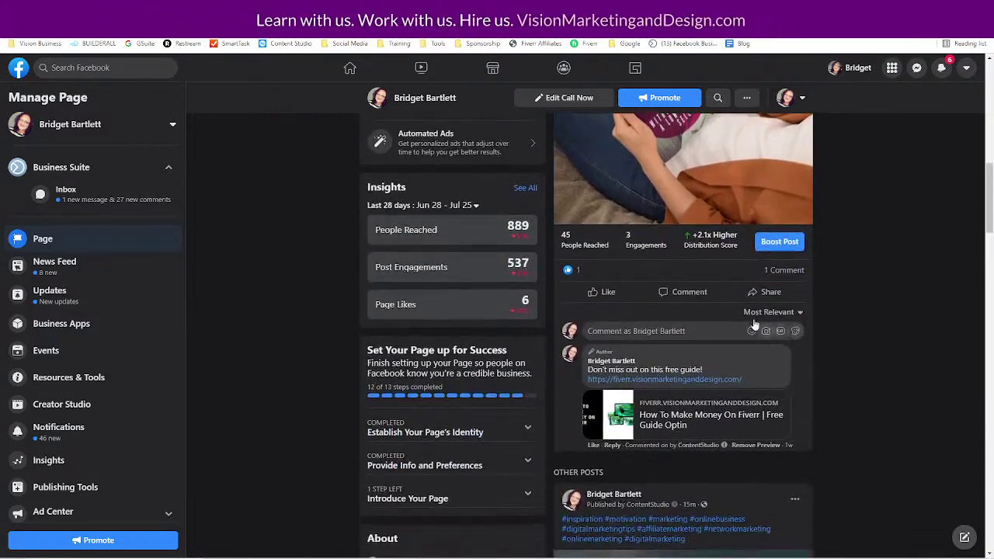
left_click(767, 292)
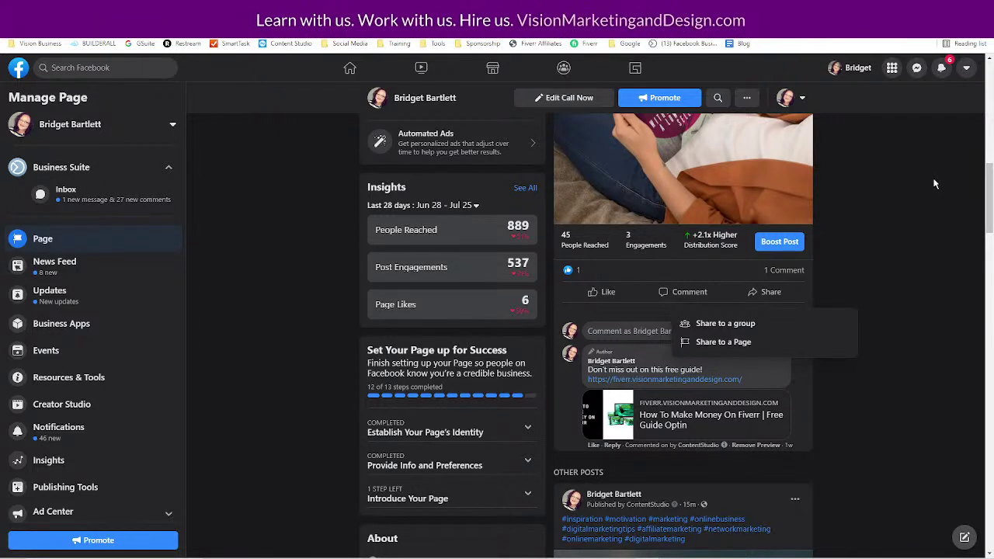
scroll(902, 256, "up", 4)
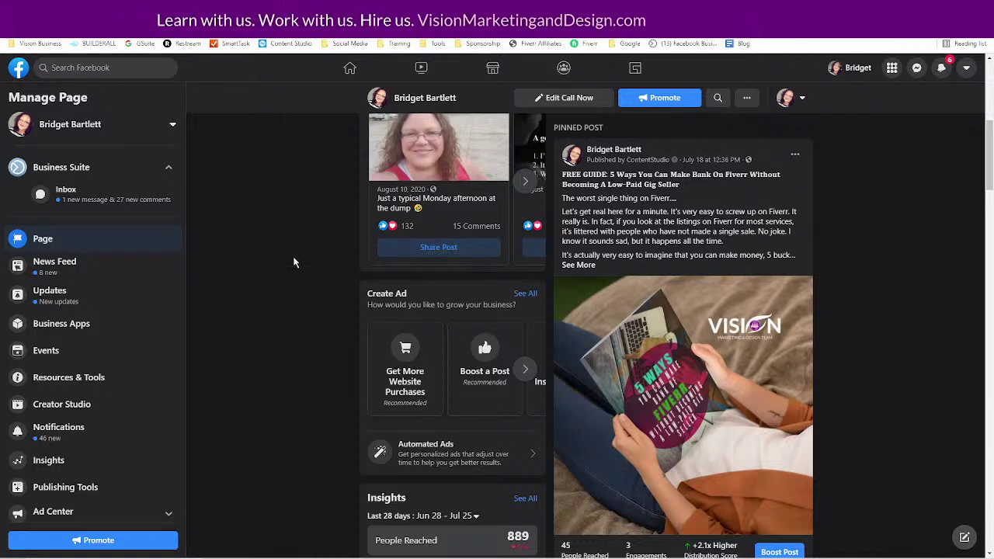
- Expand the pinned Fiverr guide post to read its full text and free-guide link
left_click(579, 265)
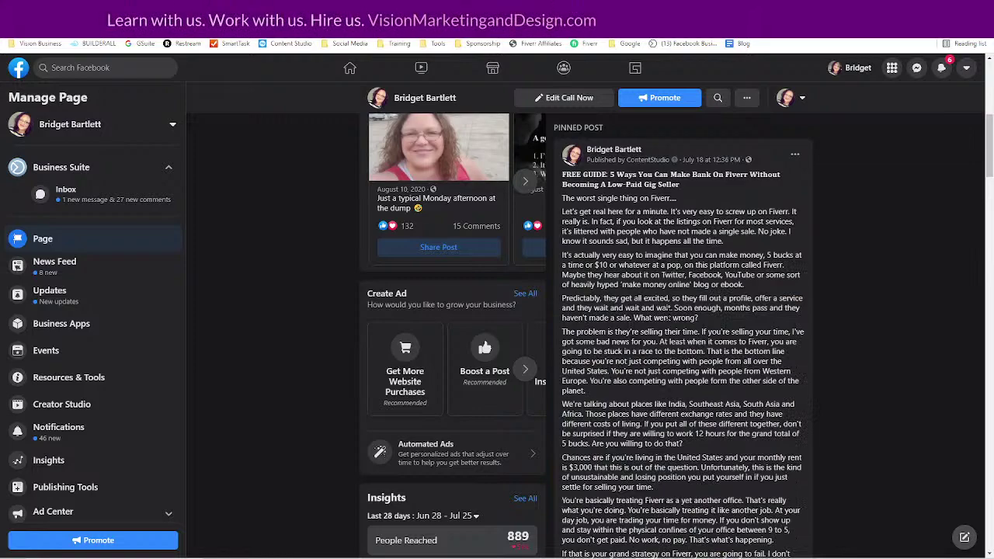
scroll(738, 365, "down", 4)
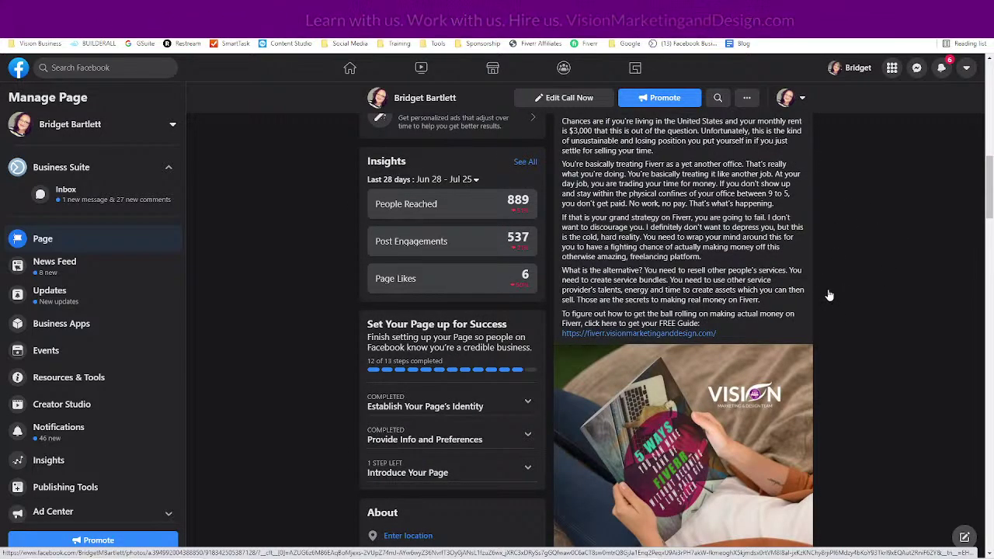
key("Home")
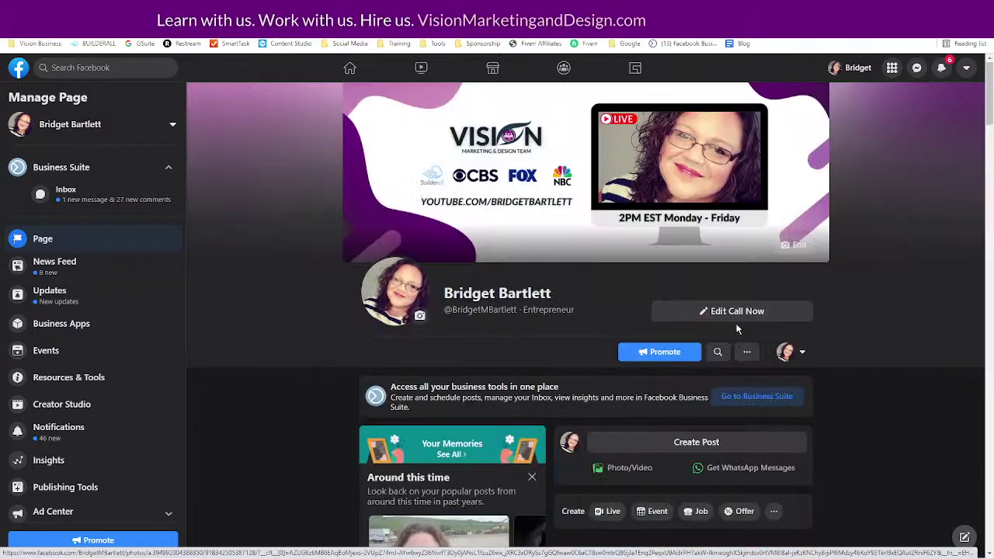
scroll(913, 351, "down", 4)
scroll(913, 352, "down", 3)
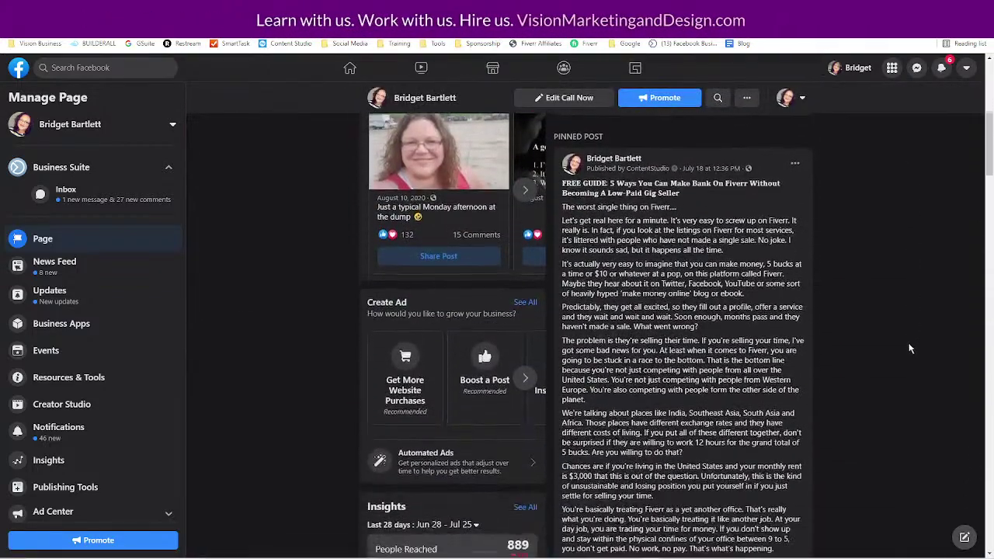
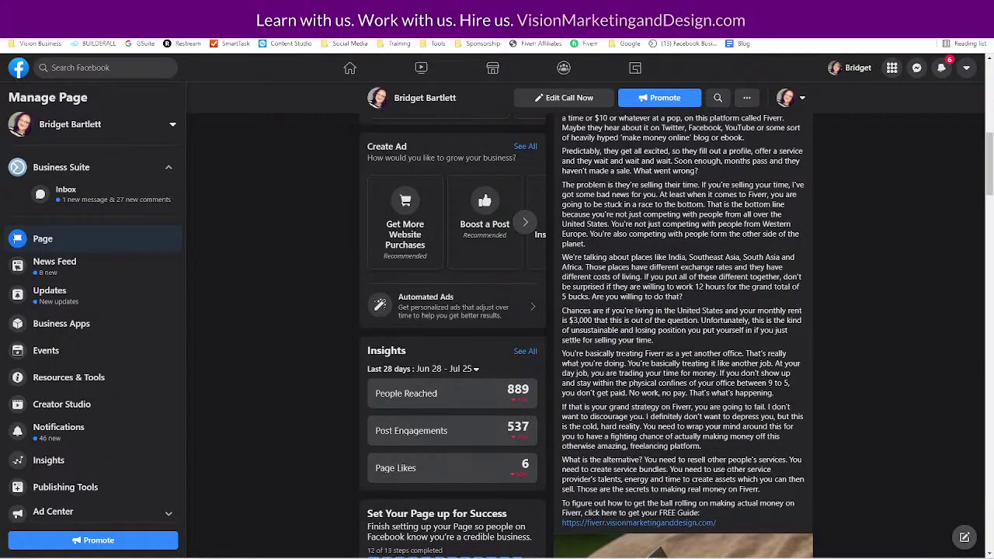
- Follow the pinned post's fiverr.visionmarketinganddesign.com link to the free Fiverr guide sign-up page
scroll(724, 470, "down", 2)
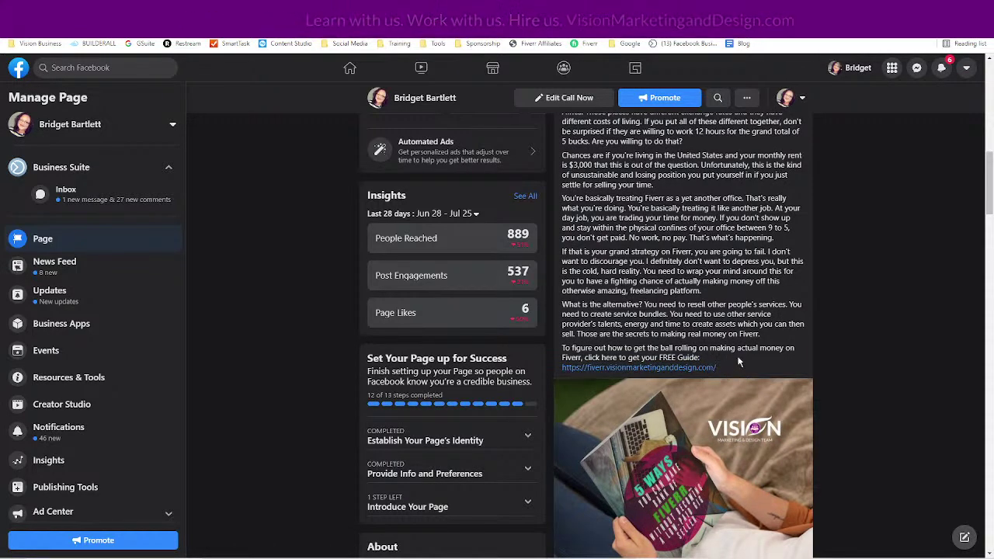
scroll(881, 398, "down", 1)
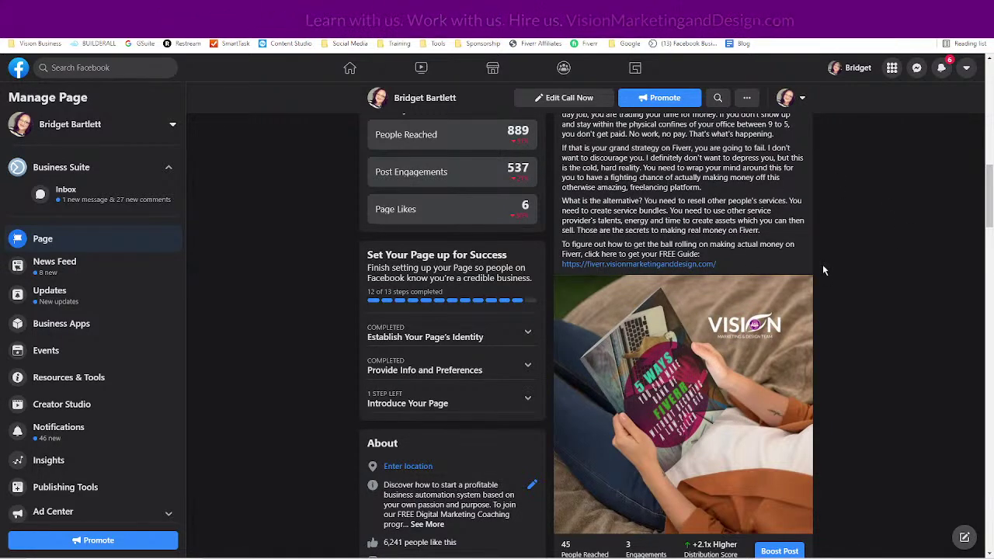
scroll(836, 279, "up", 2)
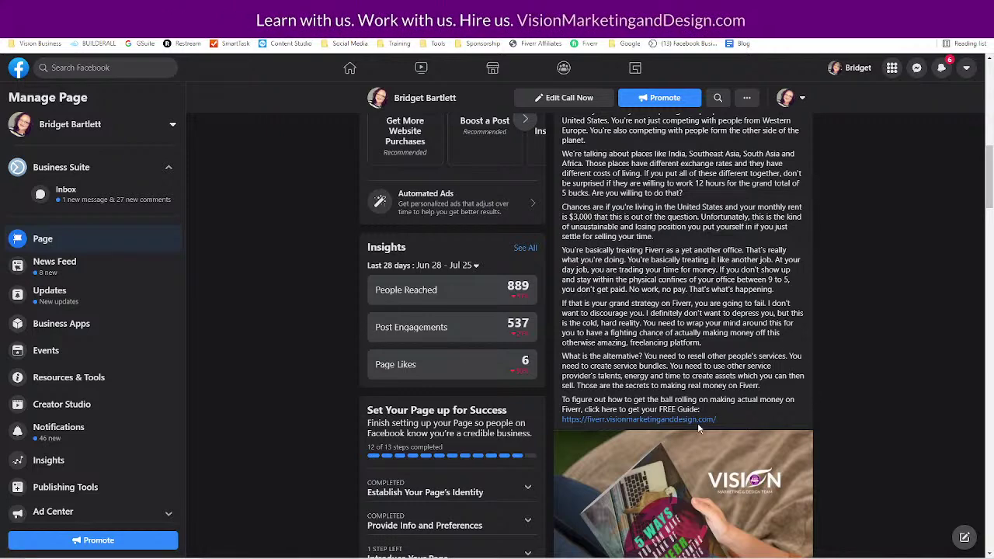
left_click(633, 418)
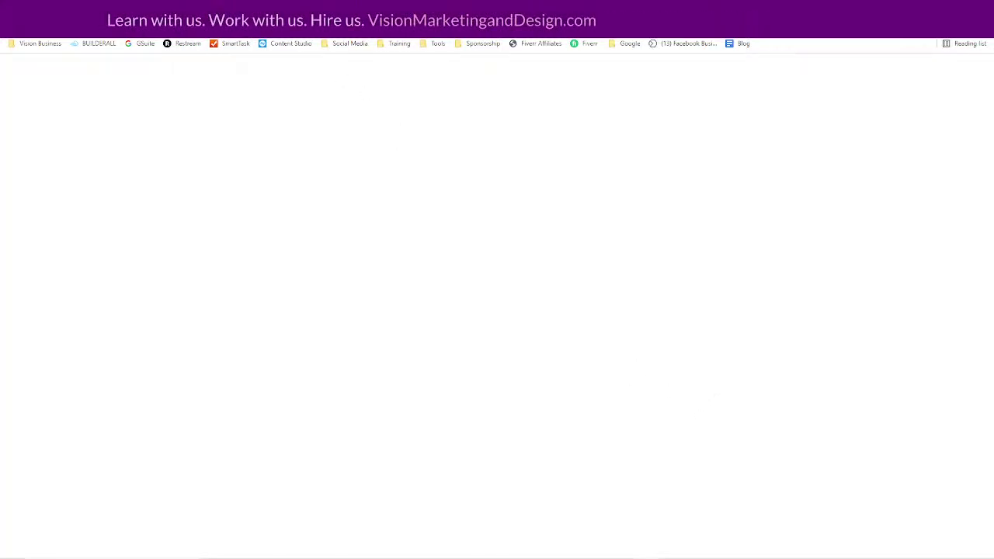